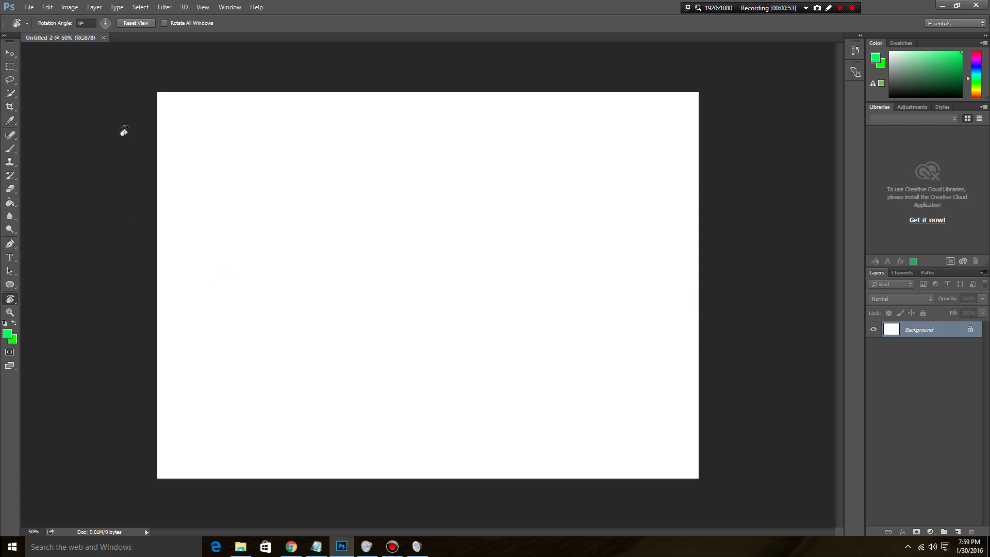
Step: Display the rulers around the blank canvas and turn on snapping
left_click(205, 7)
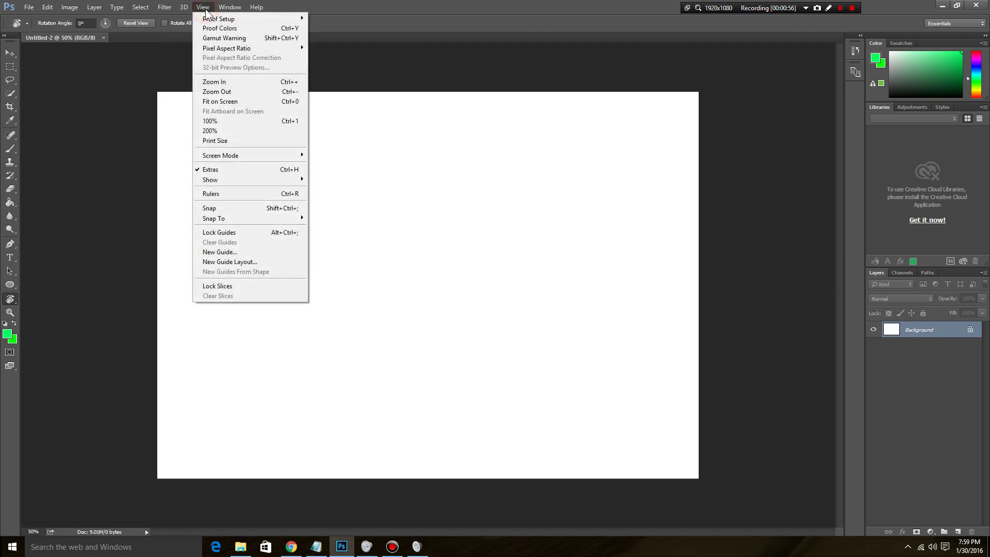
left_click(222, 194)
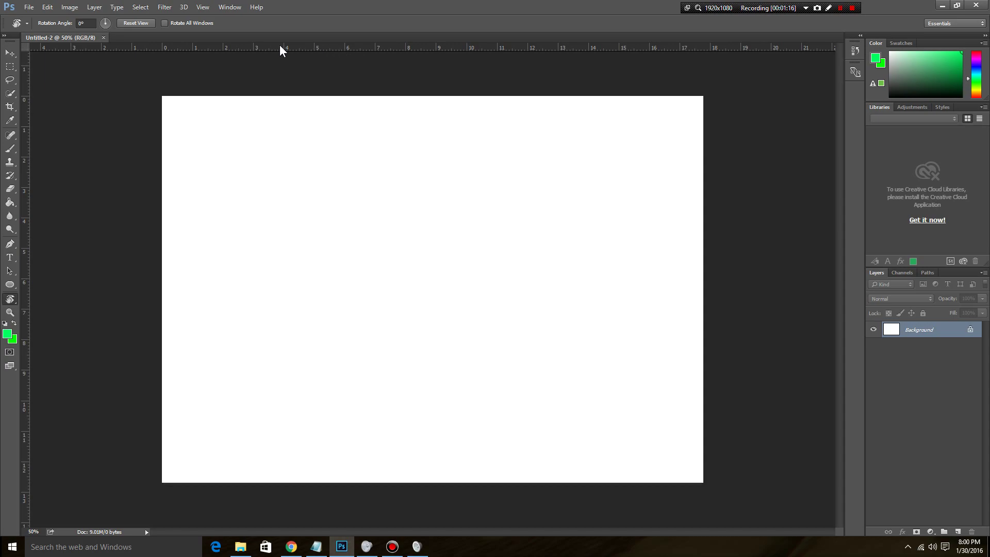
left_click(203, 8)
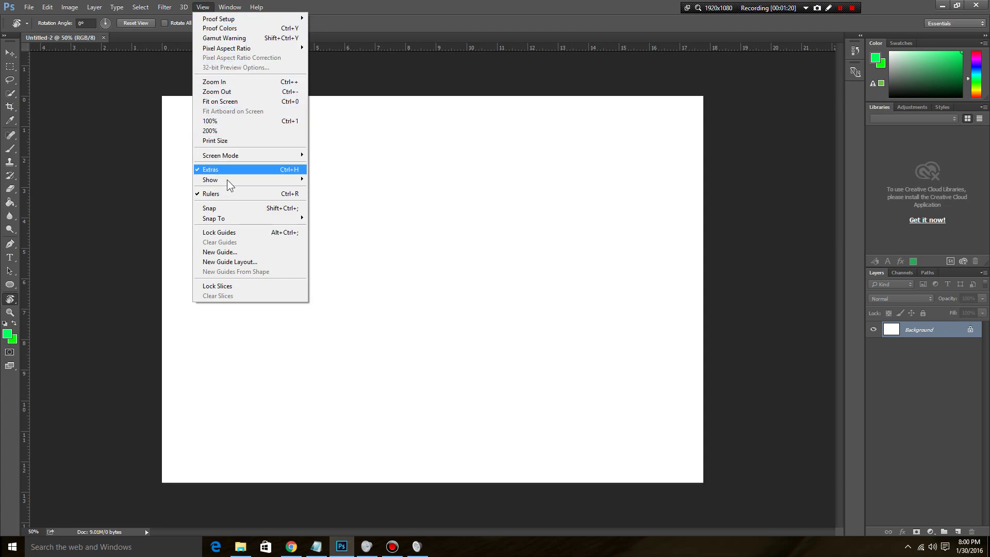
left_click(227, 207)
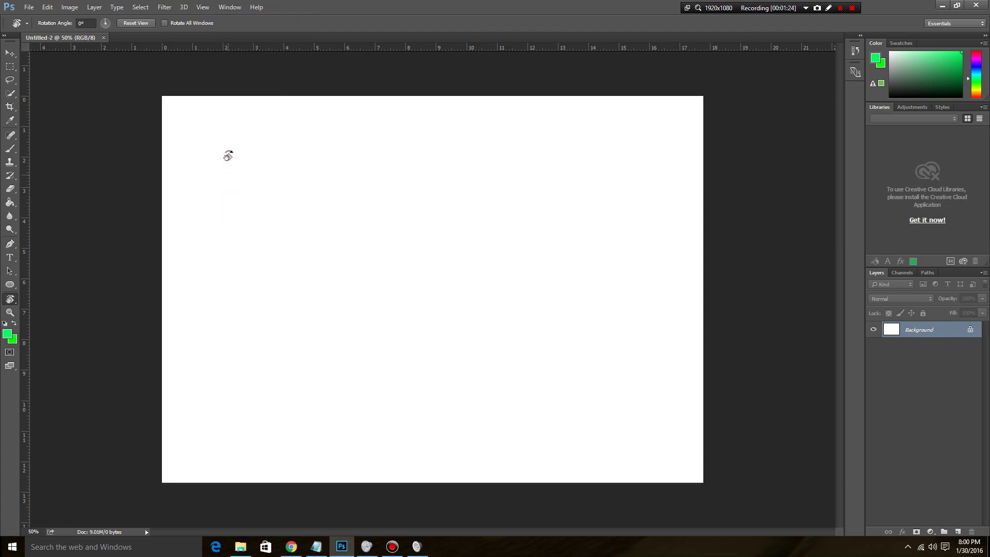
Step: Show the grid over the canvas
left_click(203, 8)
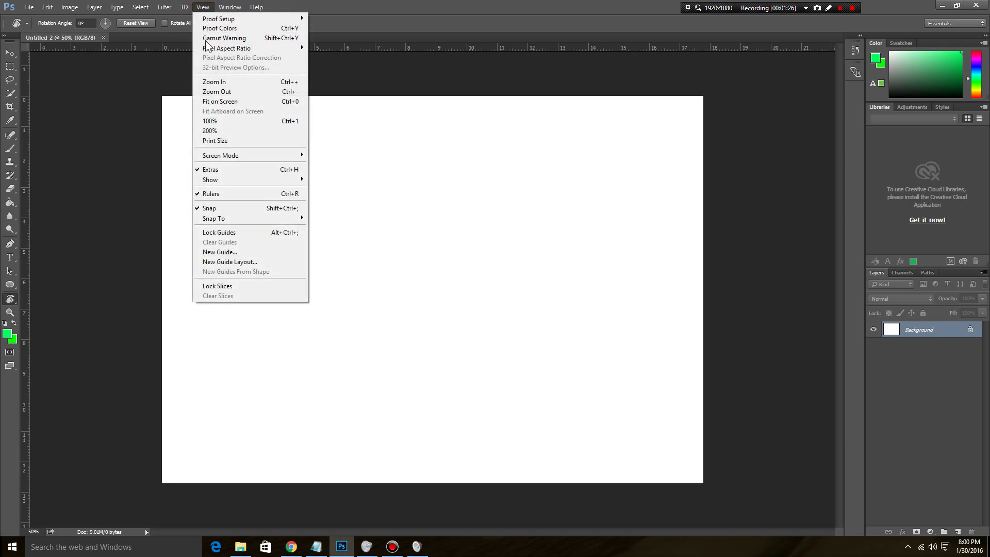
mouse_move(235, 219)
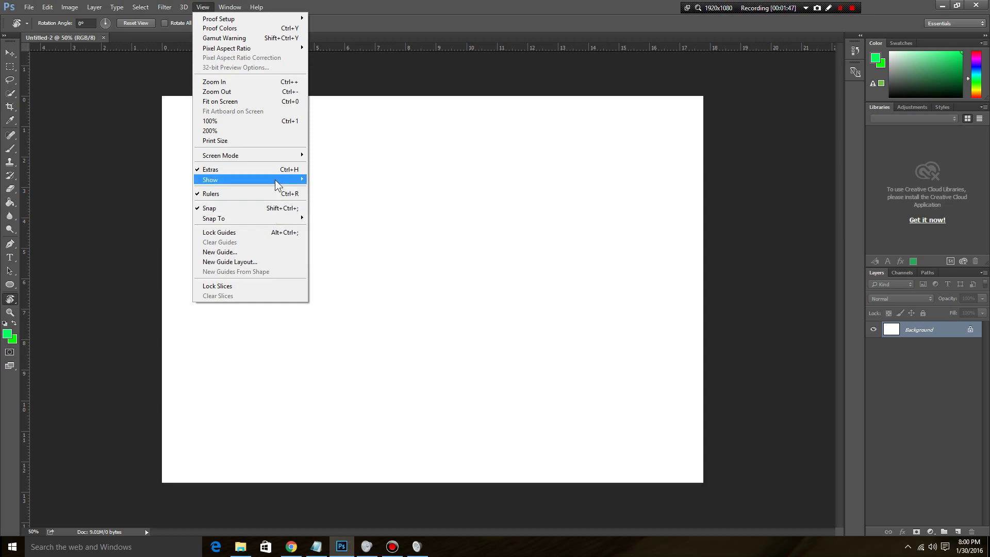
mouse_move(274, 178)
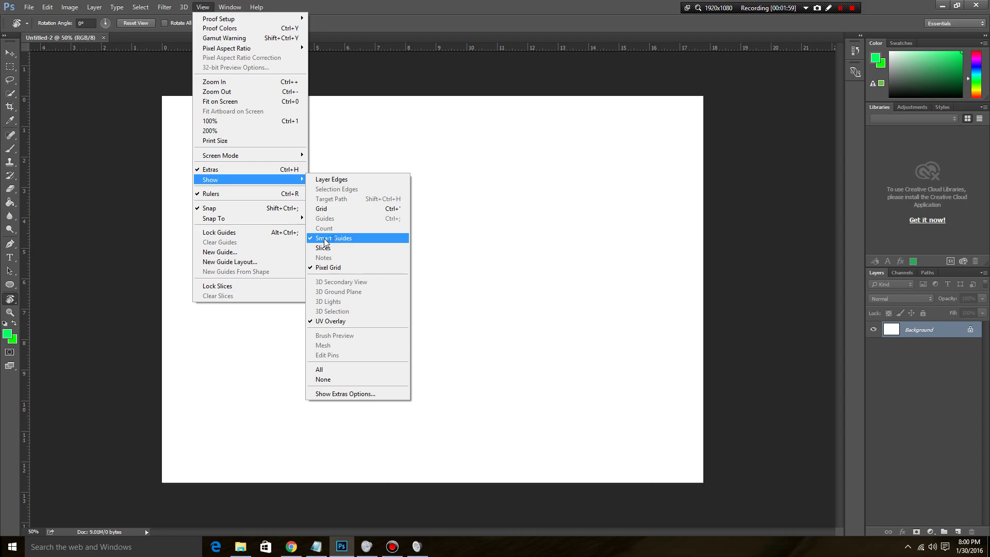
left_click(330, 213)
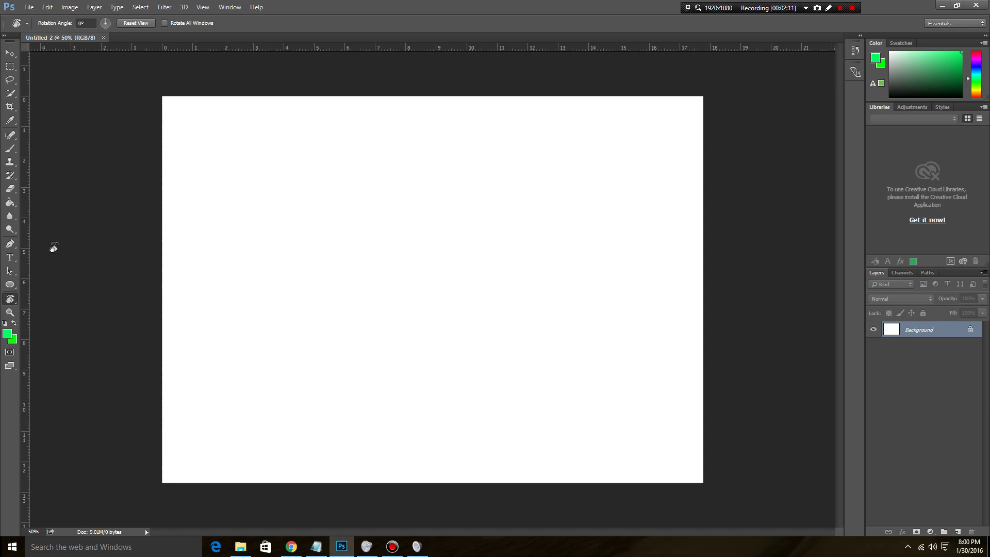
Step: Set the grid color to black (000000) in the Guides, Grid & Slices preferences
left_click(49, 9)
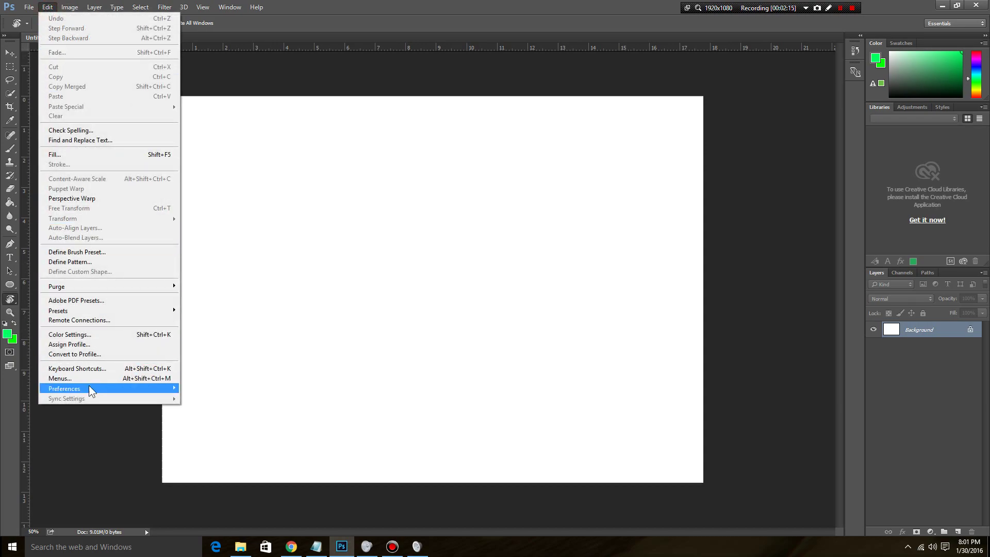
mouse_move(90, 390)
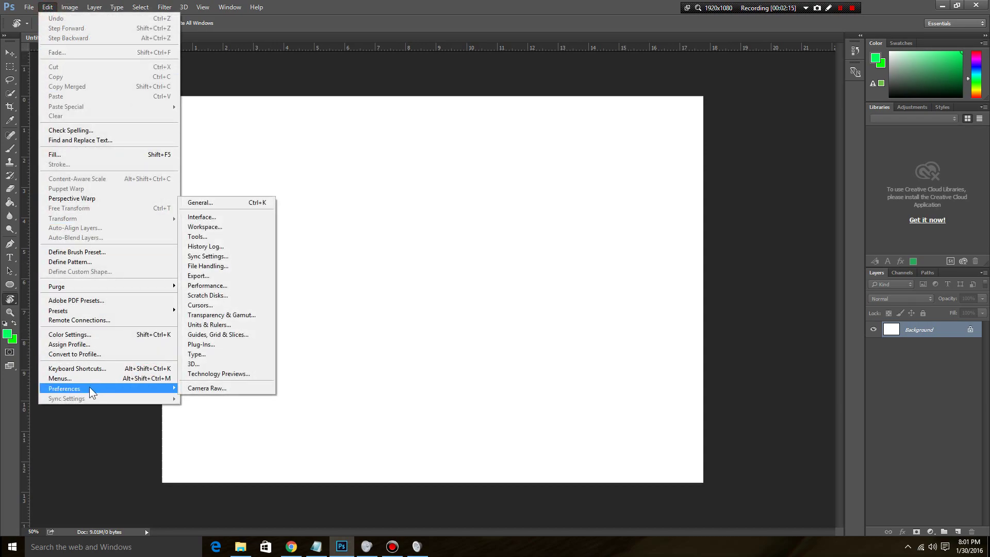
left_click(209, 335)
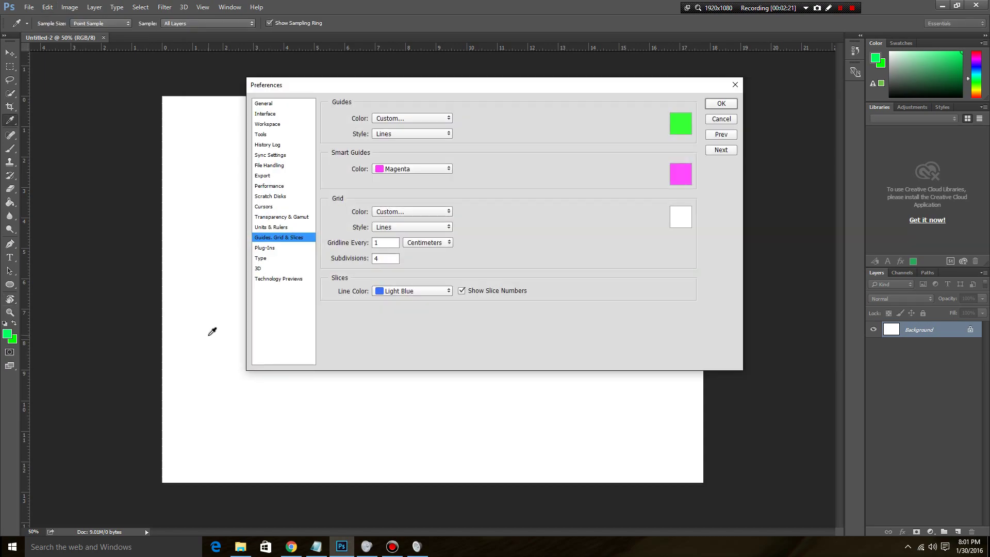
left_click(680, 217)
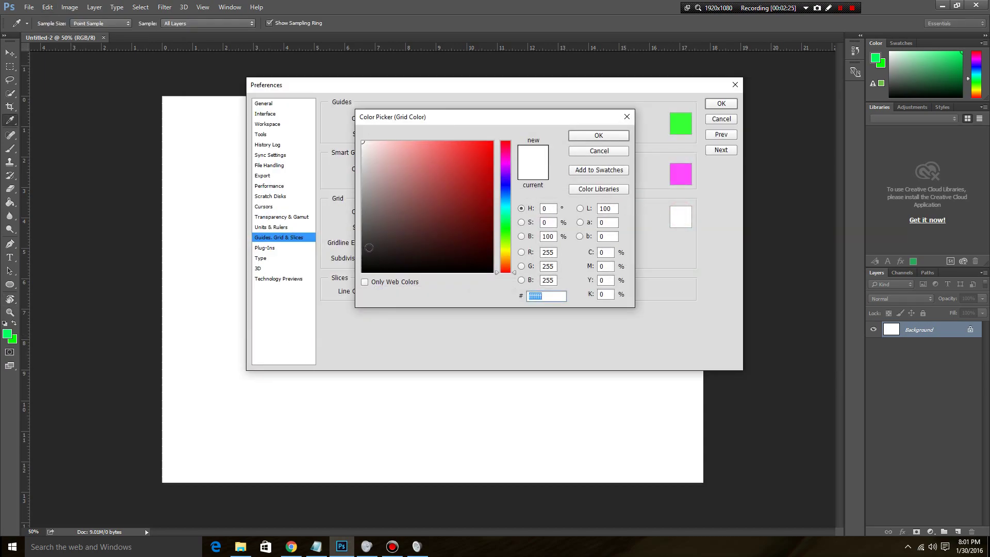
type("000000")
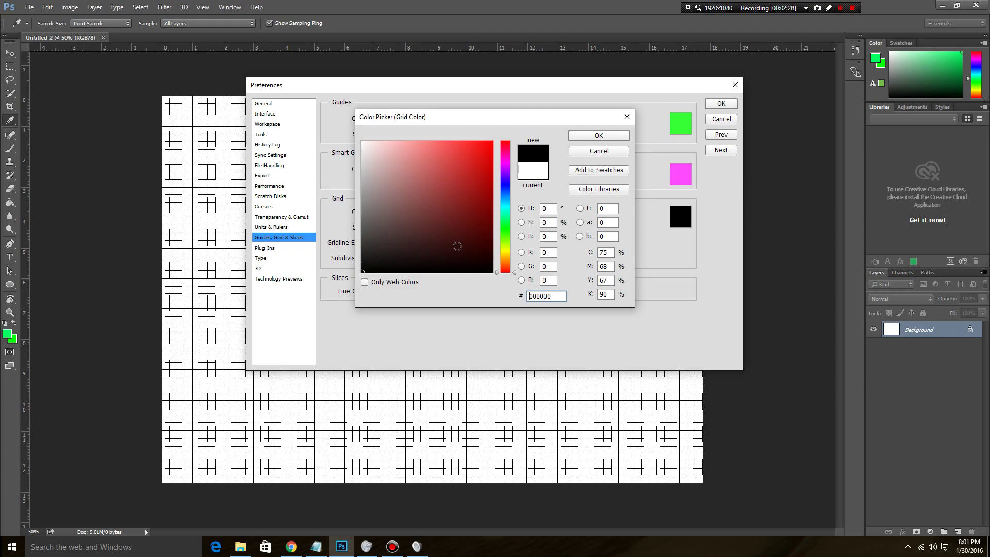
mouse_move(364, 269)
left_mouse_down()
mouse_move(358, 242)
mouse_move(362, 276)
left_mouse_up()
left_click(601, 135)
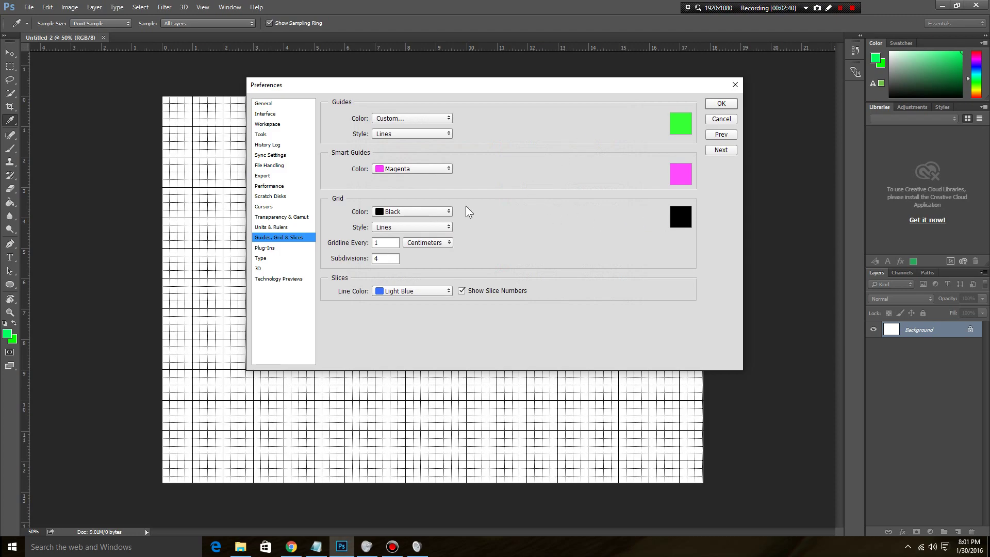
left_click(443, 211)
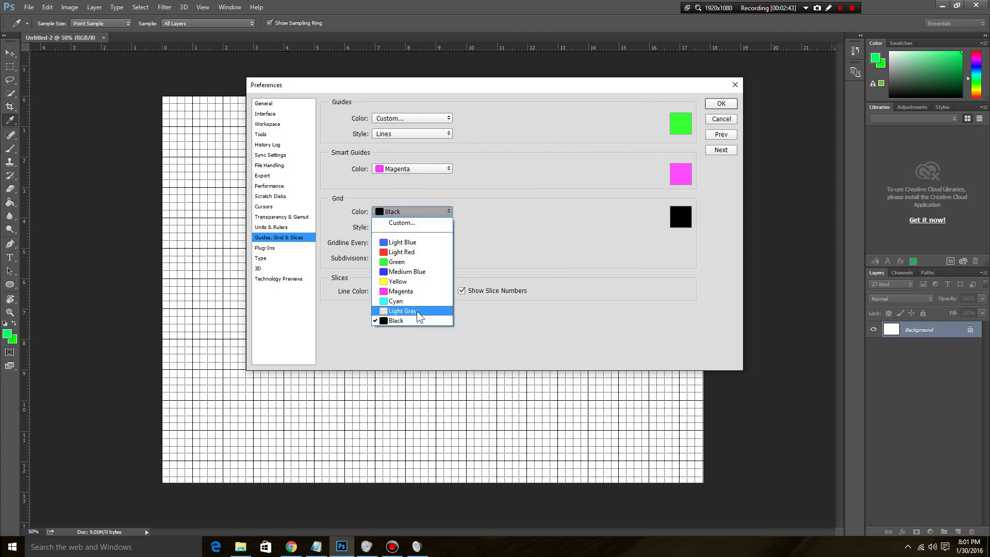
left_click(504, 241)
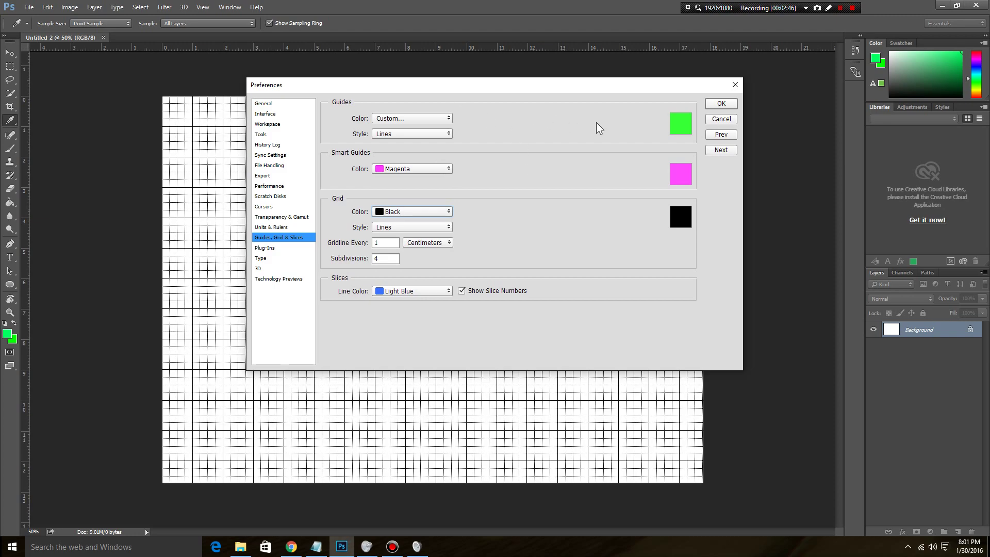
Step: Check the smart guides color and the units available for gridline spacing
left_click(680, 175)
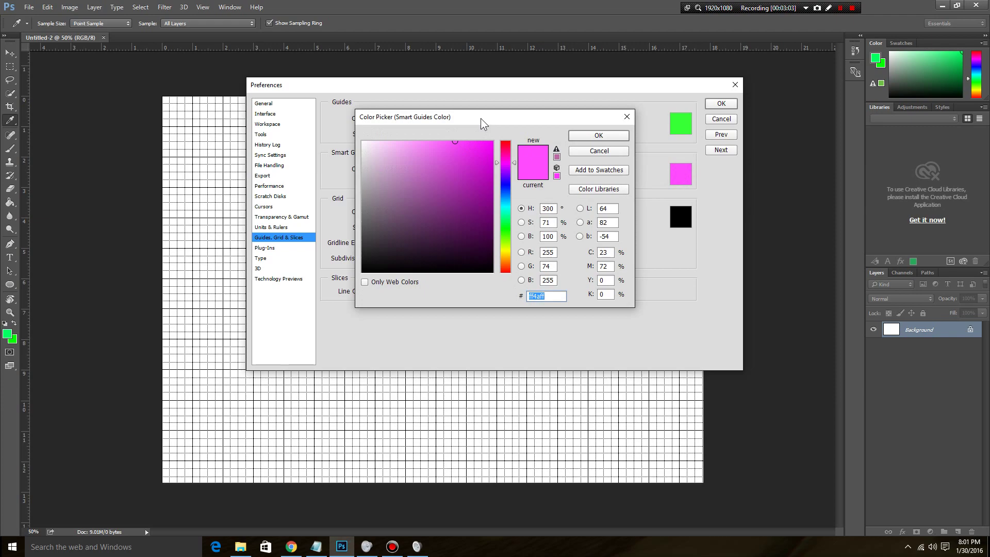
left_click(598, 135)
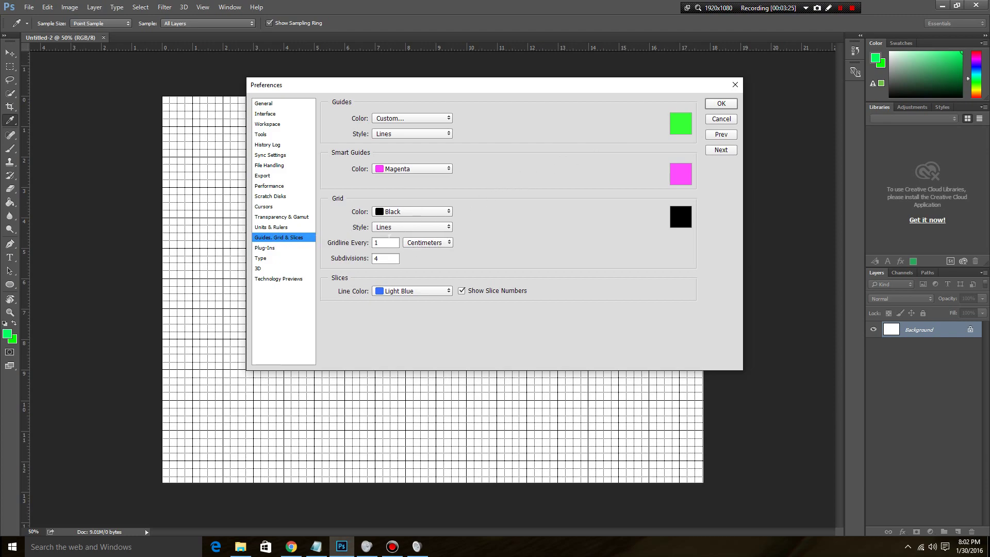
left_click(445, 246)
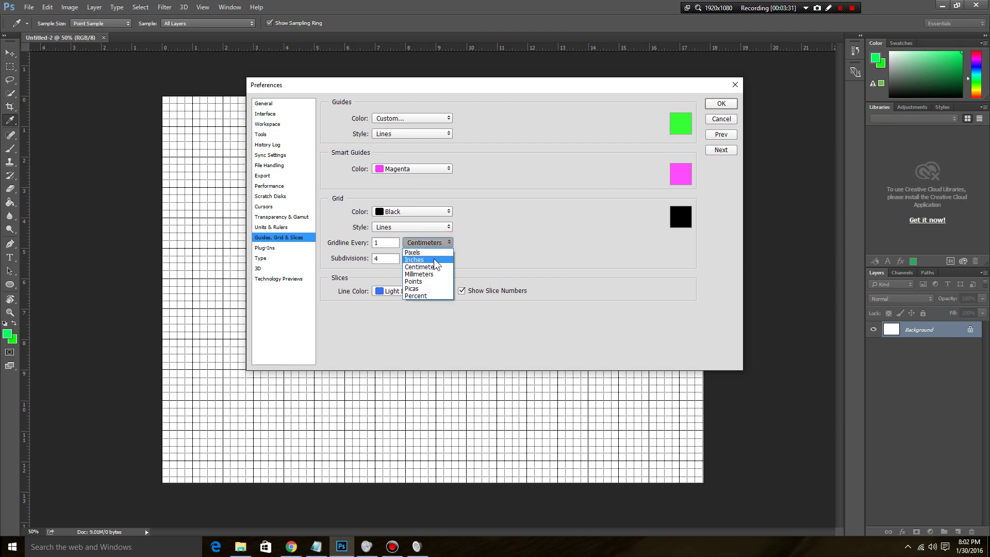
left_click(473, 246)
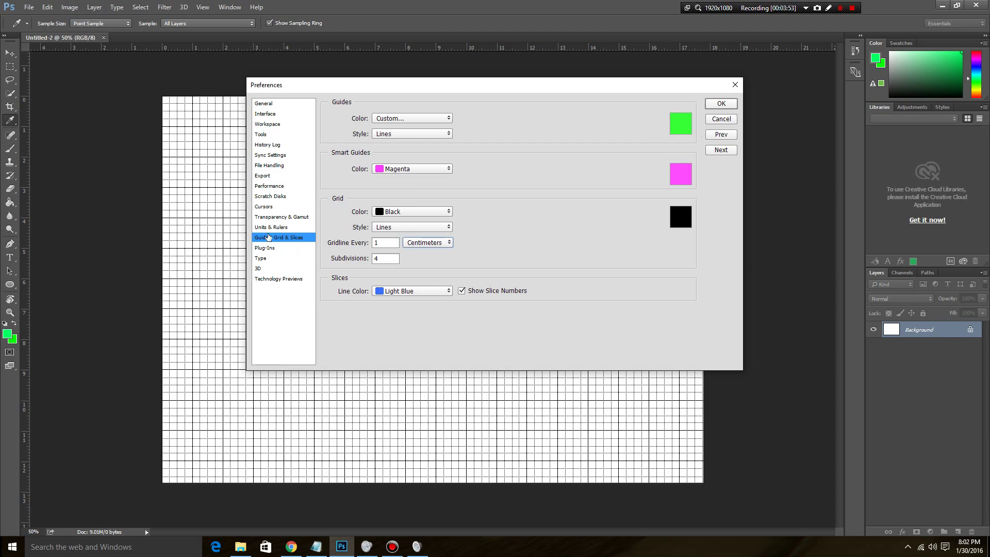
Step: Review the Units & Rulers preferences and apply the changed preferences
left_click(270, 227)
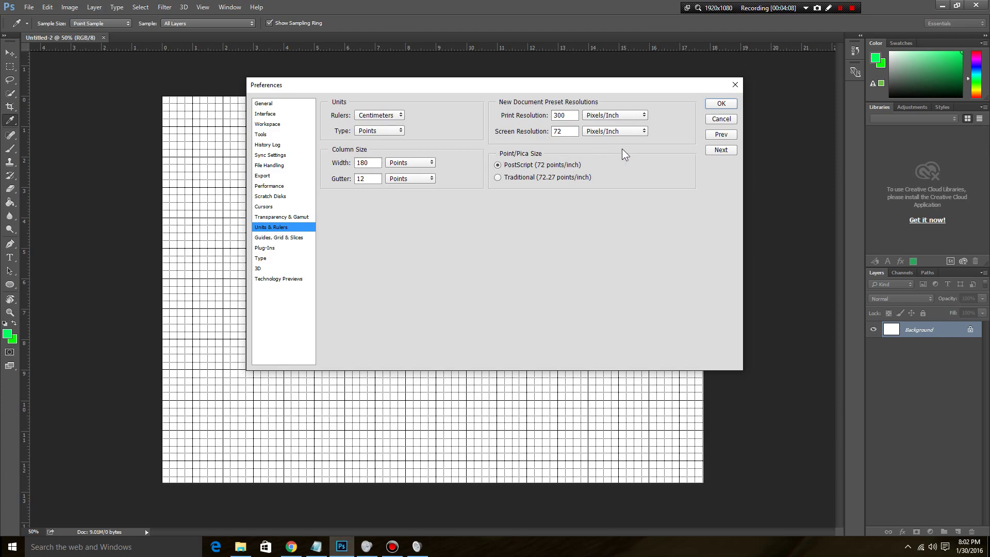
left_click(721, 104)
key("r")
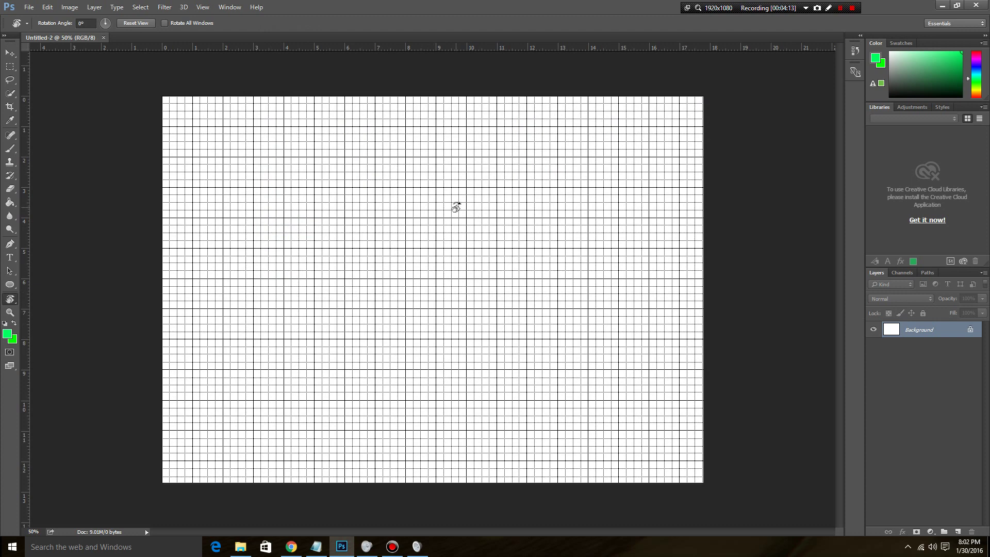
Step: Examine the measurement units offered for the horizontal ruler without changing the unit
right_click(424, 46)
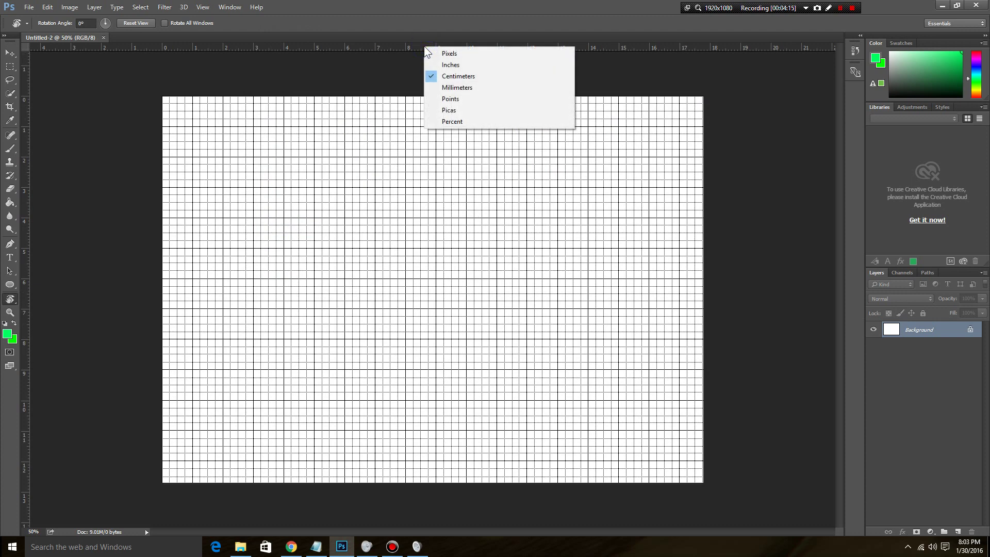
right_click(399, 45)
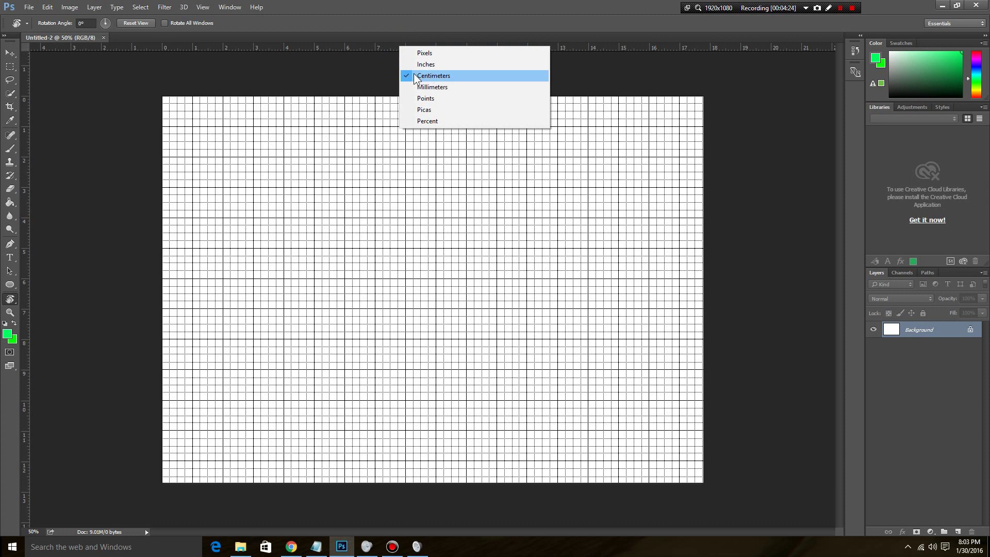
left_click(382, 66)
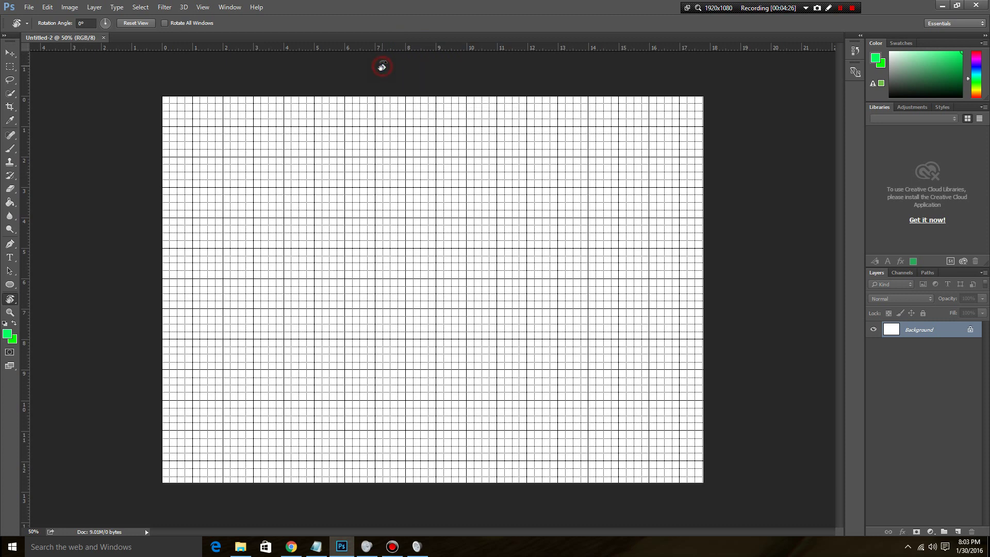
right_click(333, 48)
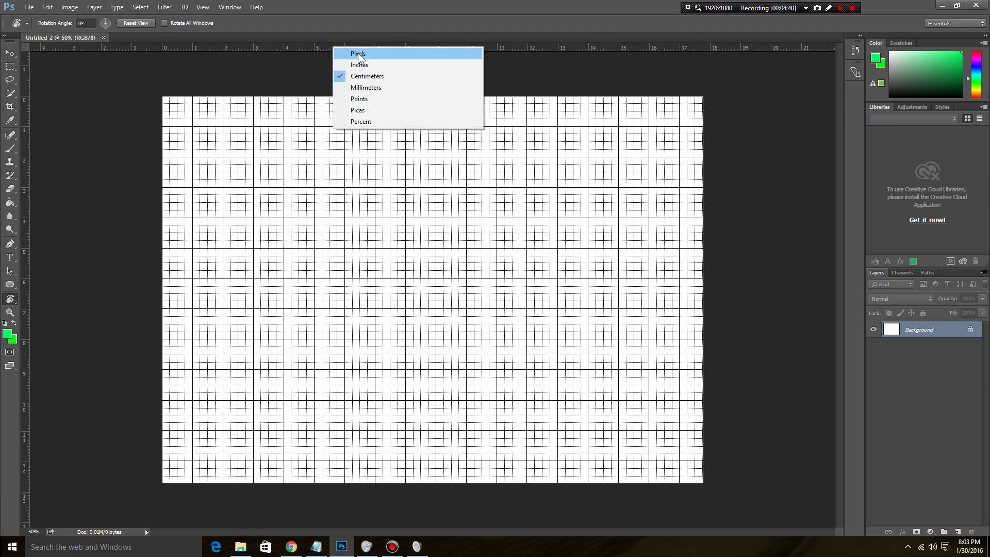
left_click(317, 56)
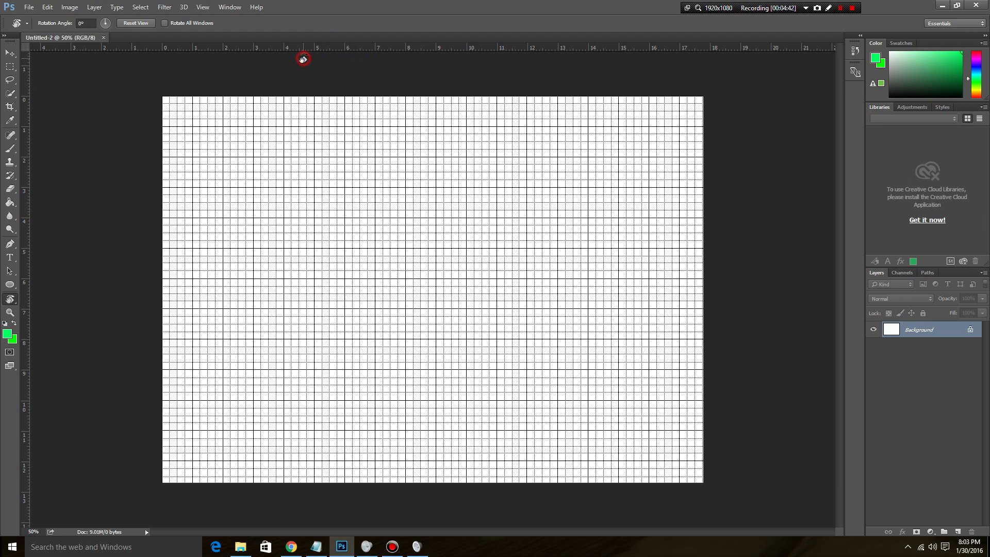
Step: Place a horizontal guide at Y 2.00 cm with the Move tool and remove it by returning it to the ruler
left_click(10, 52)
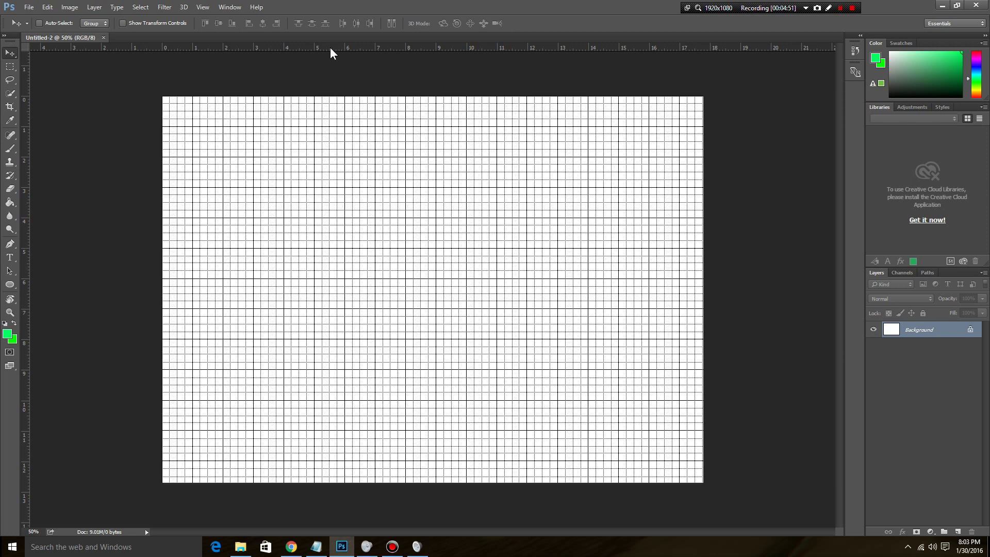
left_click_drag(330, 49, 337, 161)
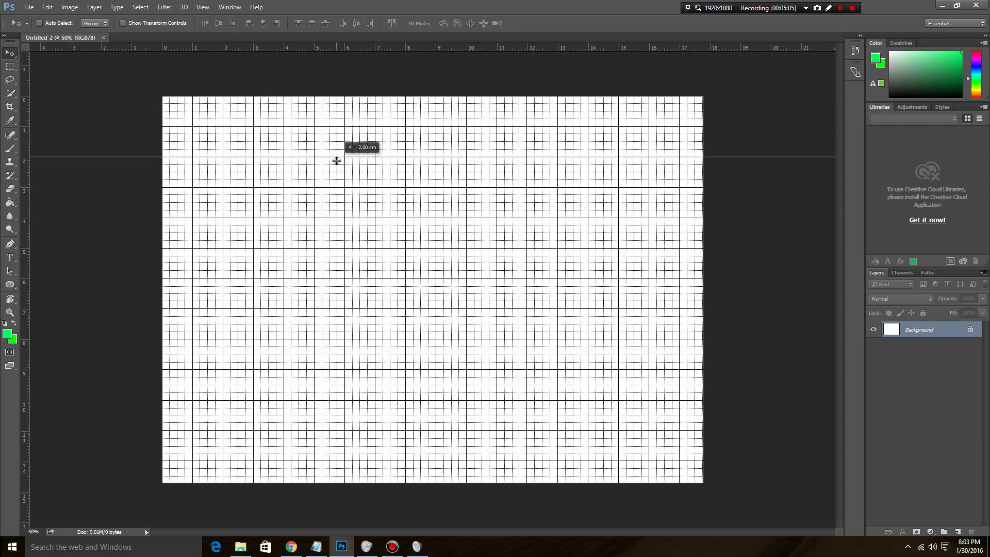
left_click_drag(336, 161, 336, 162)
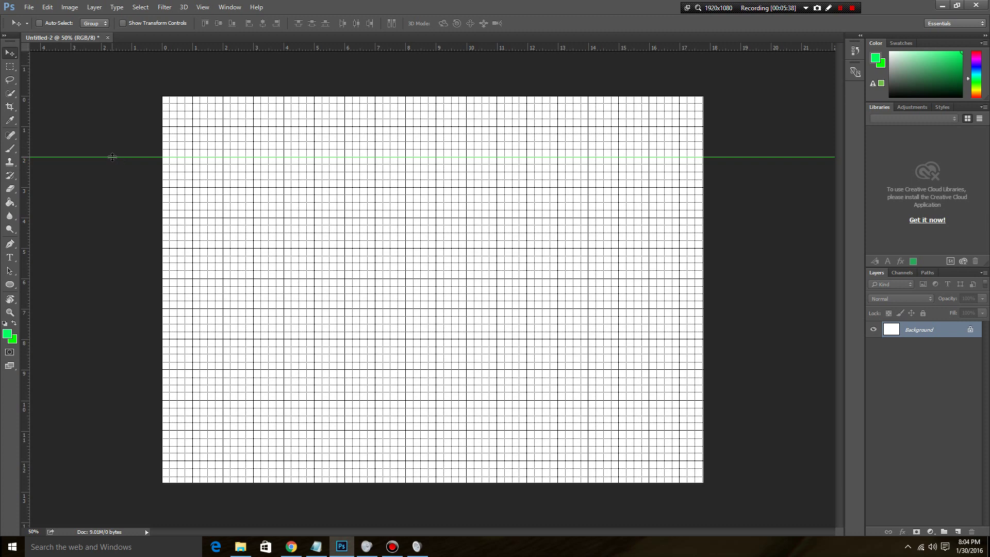
left_click_drag(112, 156, 126, 45)
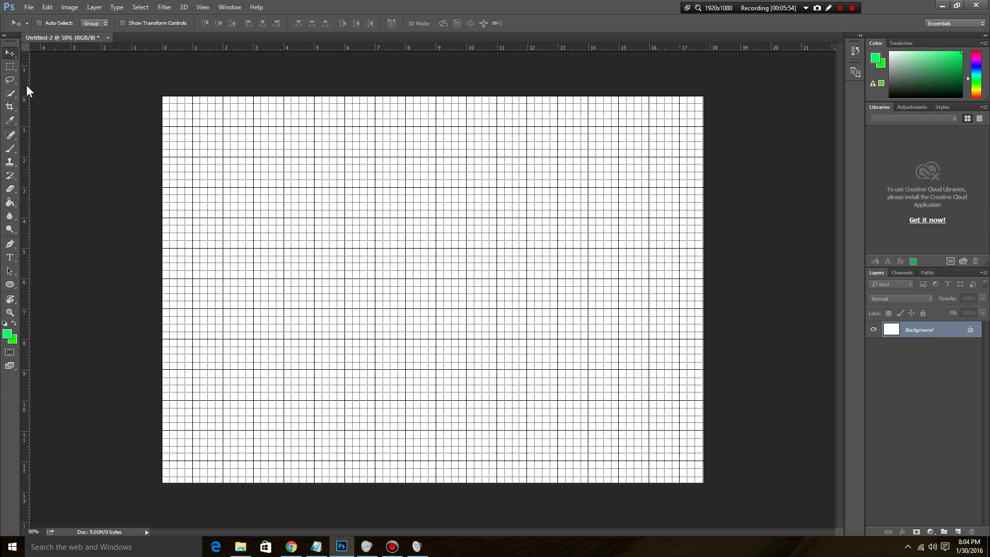
left_click_drag(26, 85, 21, 189)
Step: Set the foreground color to black (000000)
left_click(7, 335)
left_click(362, 271)
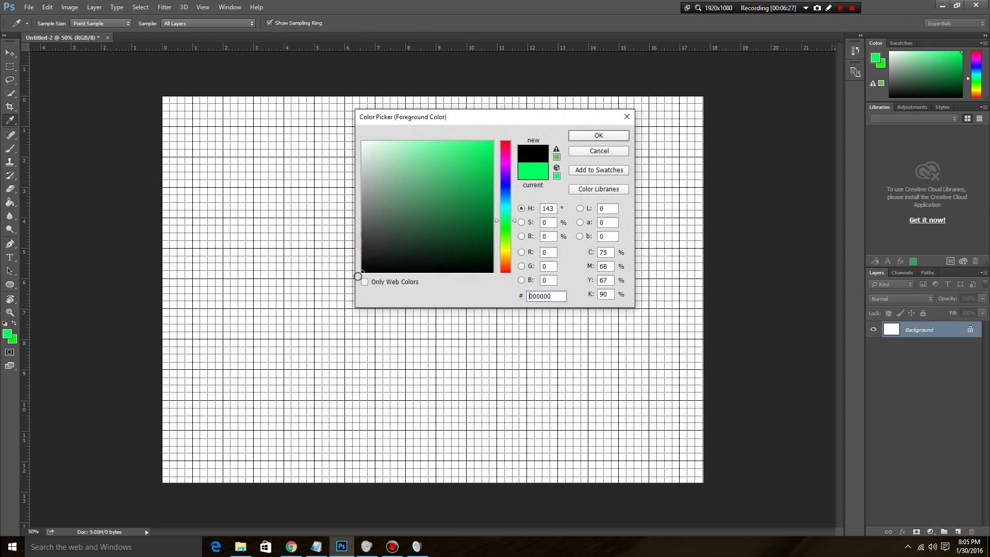
left_click(598, 135)
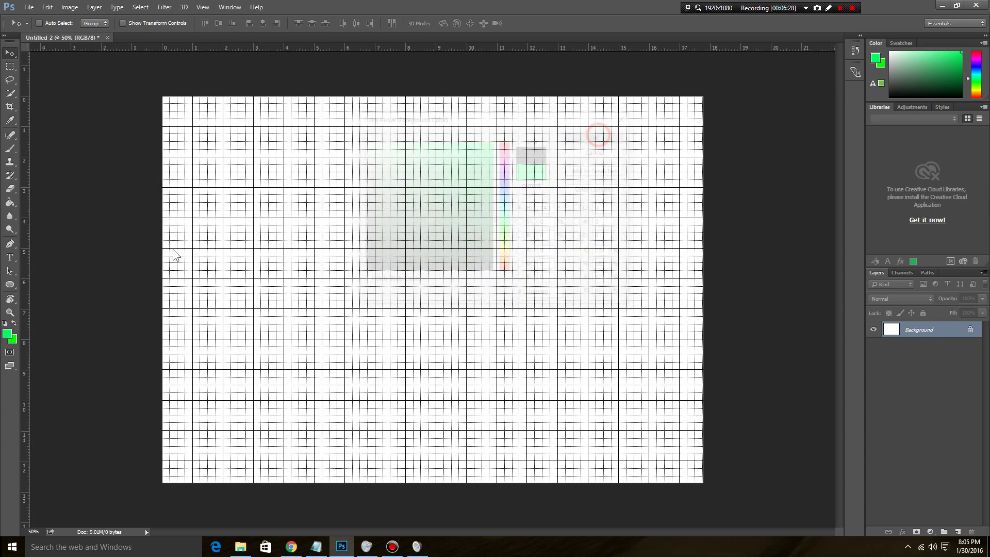
left_click(8, 335)
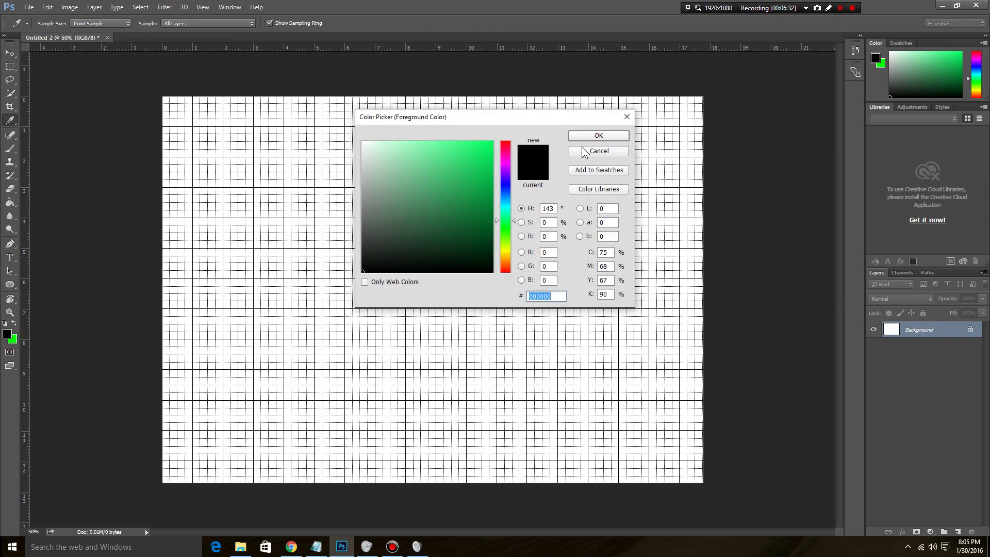
left_click(593, 137)
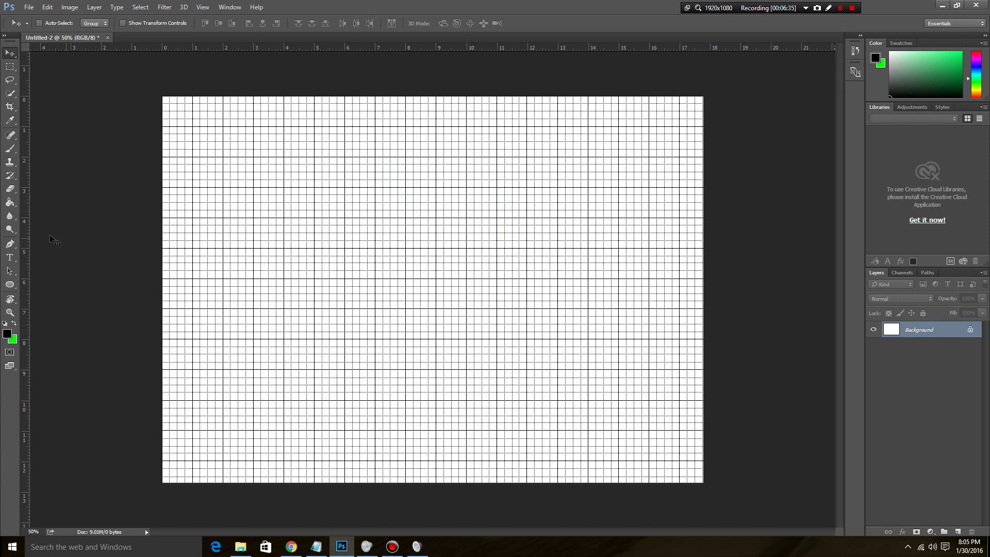
Step: Fill the canvas background with the black foreground color using the Paint Bucket tool
left_click(10, 202)
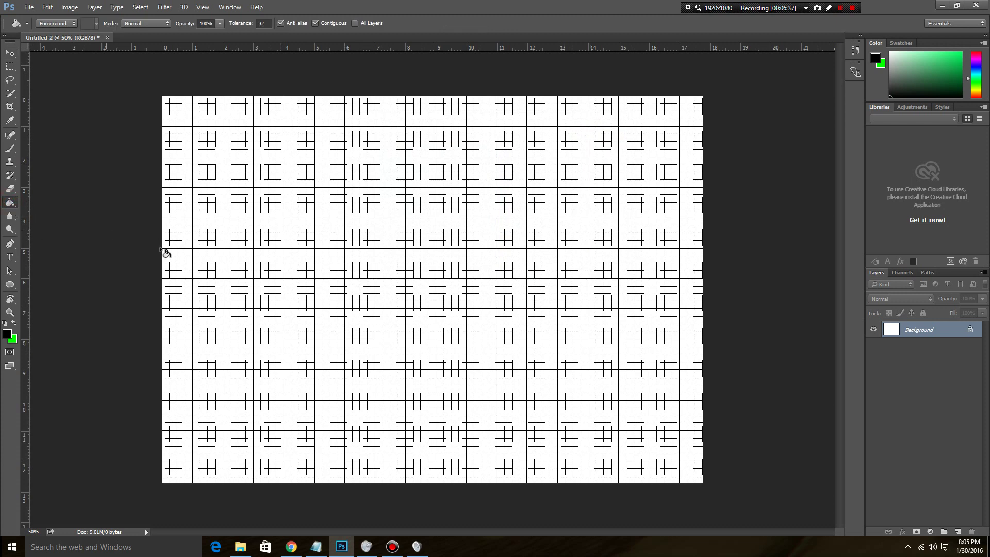
left_click(251, 266)
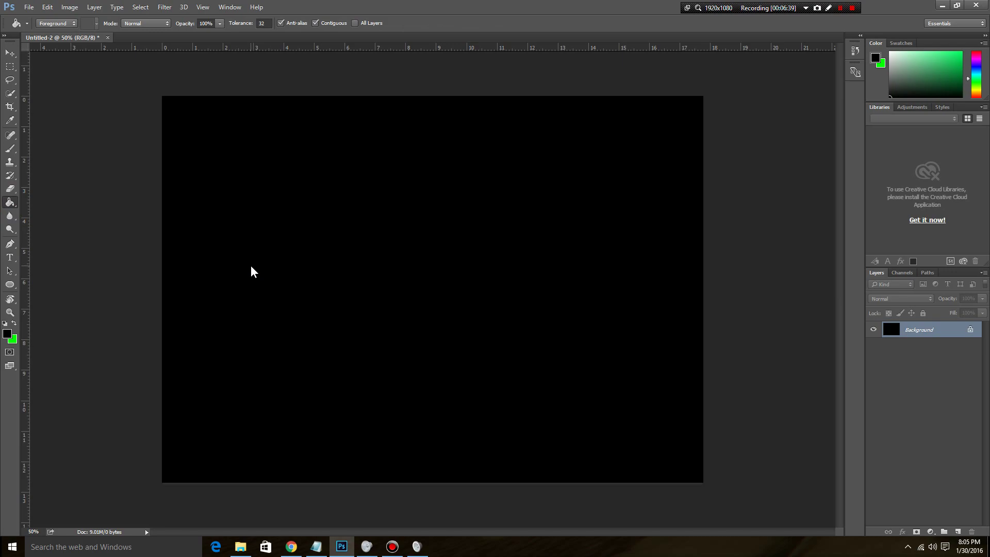
Step: Set the grid color to white (ffffff) in the Guides, Grid & Slices preferences and apply the preferences
left_click(48, 7)
mouse_move(84, 389)
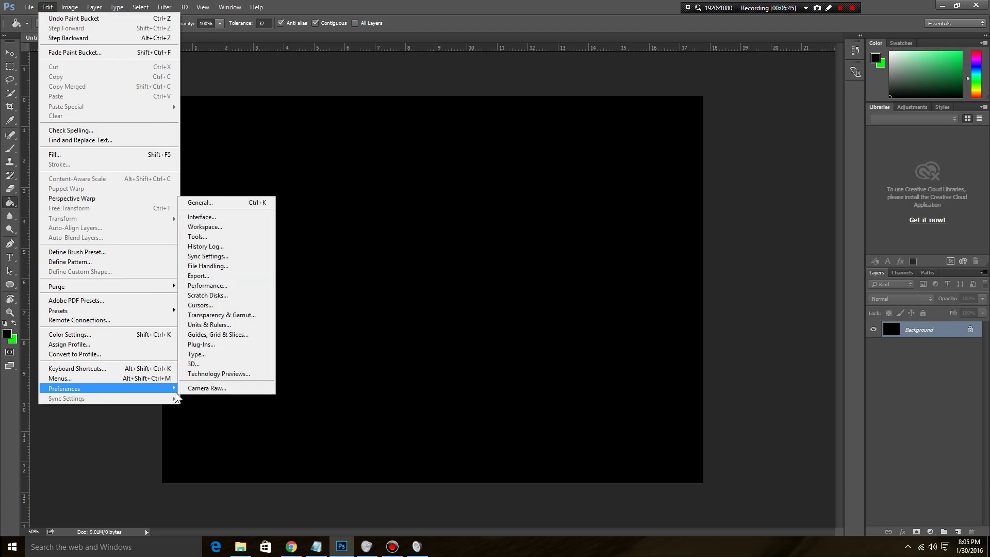
left_click(216, 335)
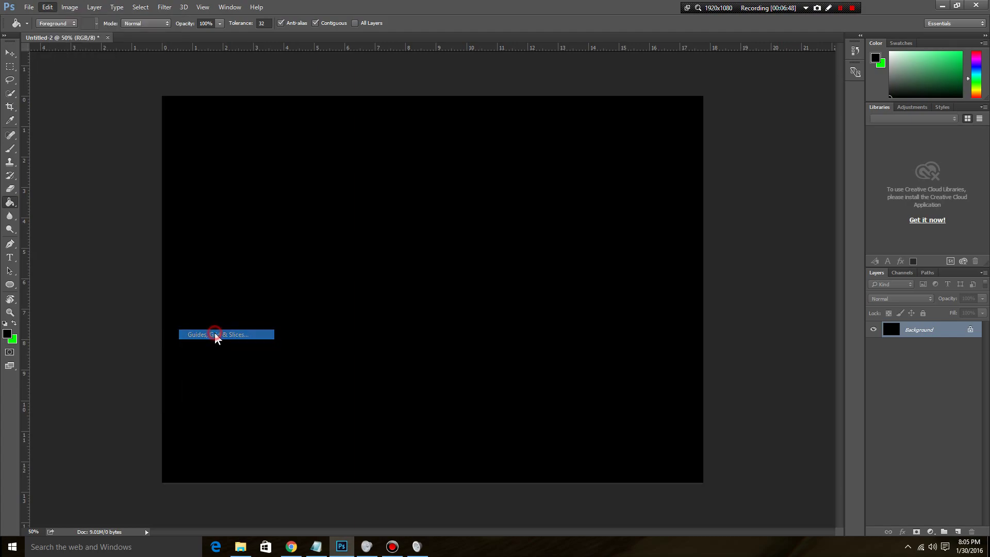
key("i")
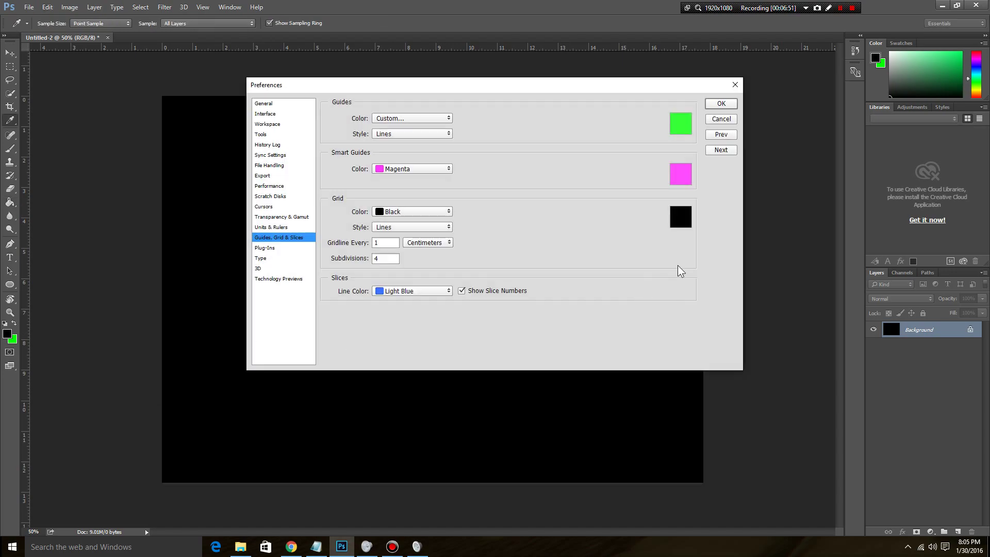
left_click(682, 217)
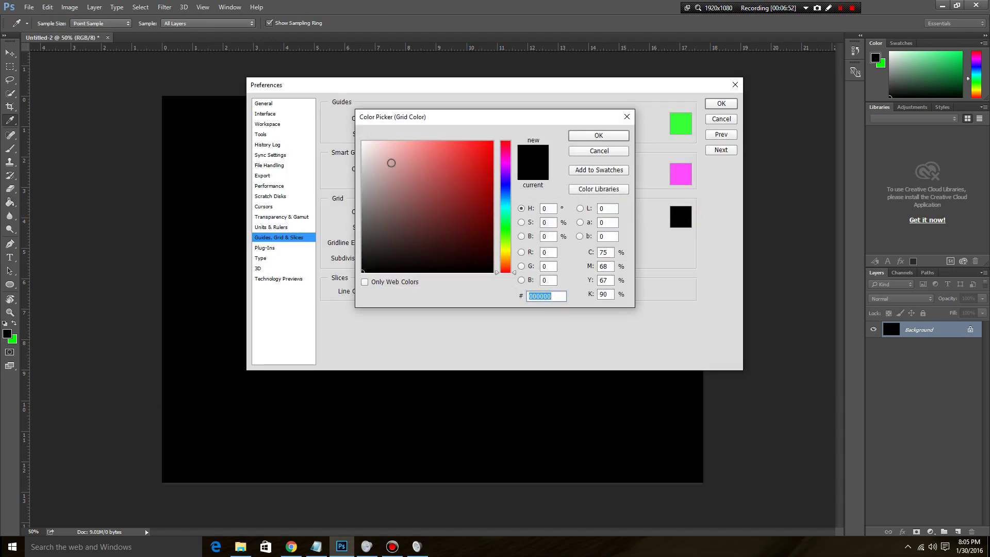
mouse_move(367, 149)
left_mouse_down()
mouse_move(356, 148)
mouse_move(355, 164)
mouse_move(362, 135)
left_mouse_up()
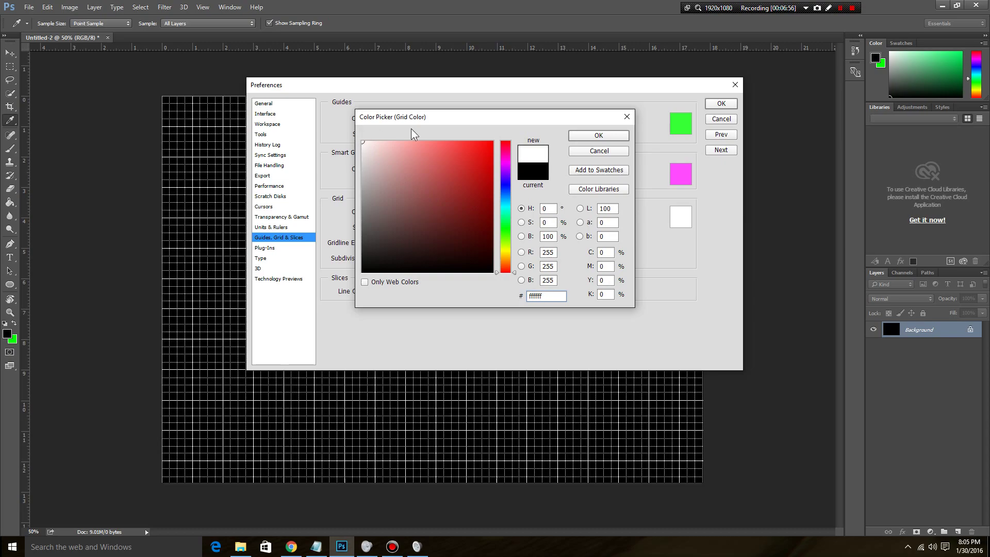
left_click(599, 136)
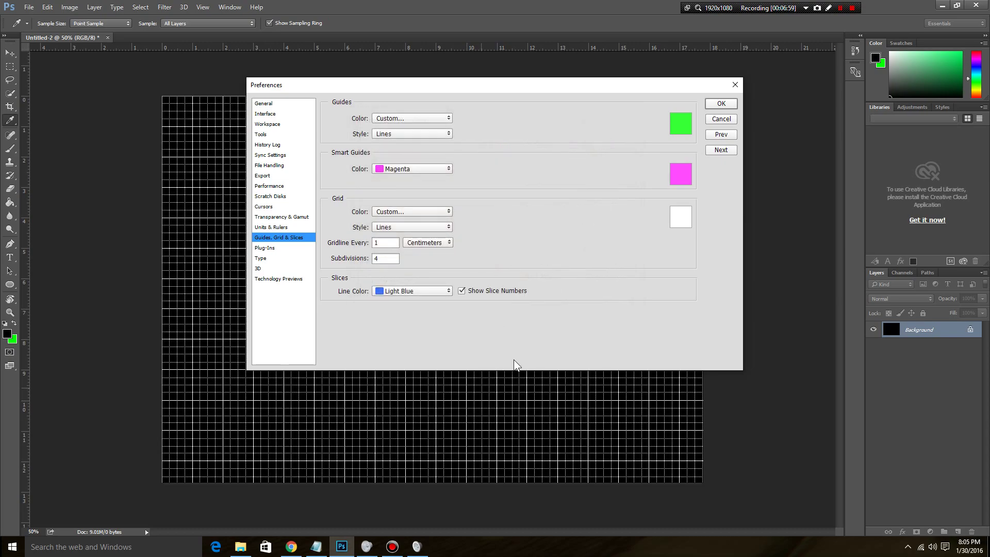
left_click(720, 104)
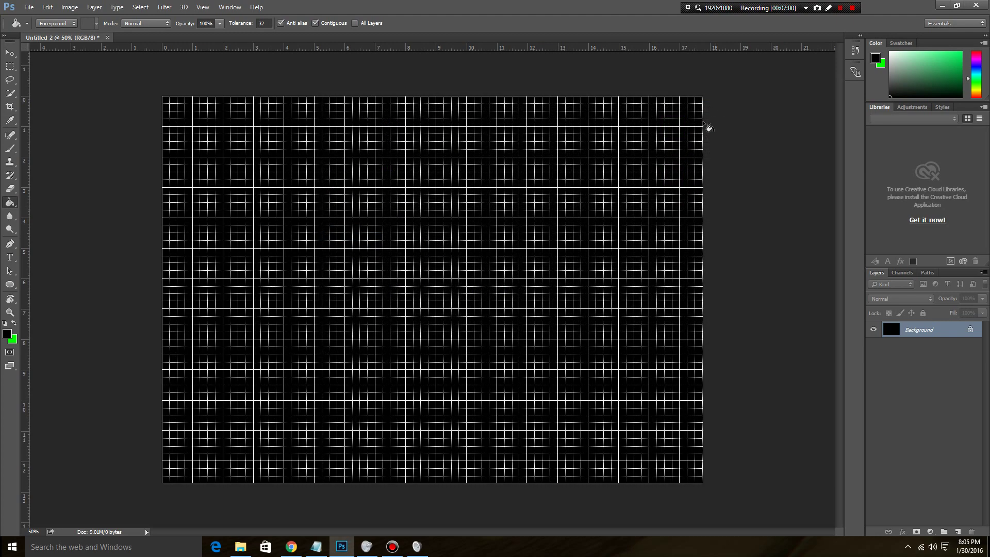
Step: Set the background color to red
left_click(7, 334)
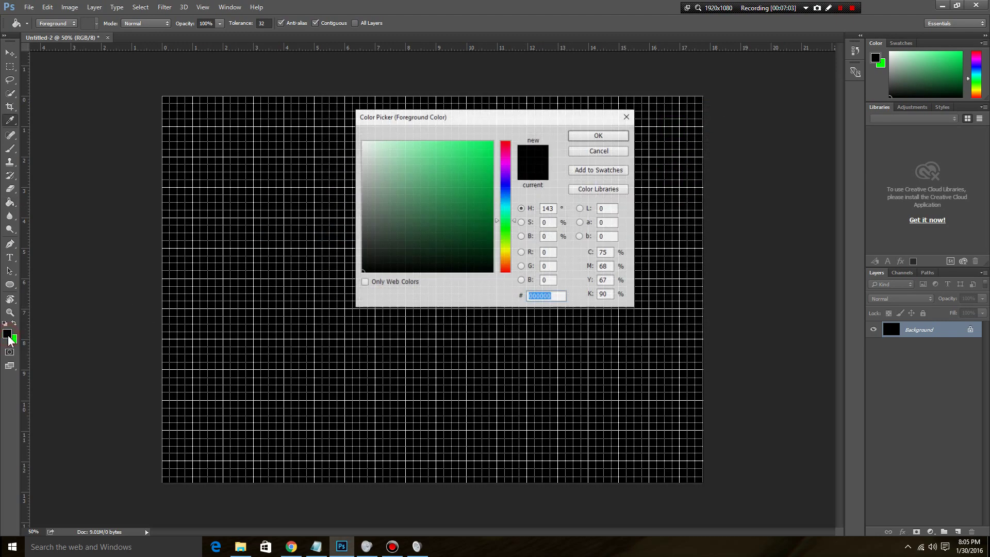
left_click(505, 149)
left_click(596, 135)
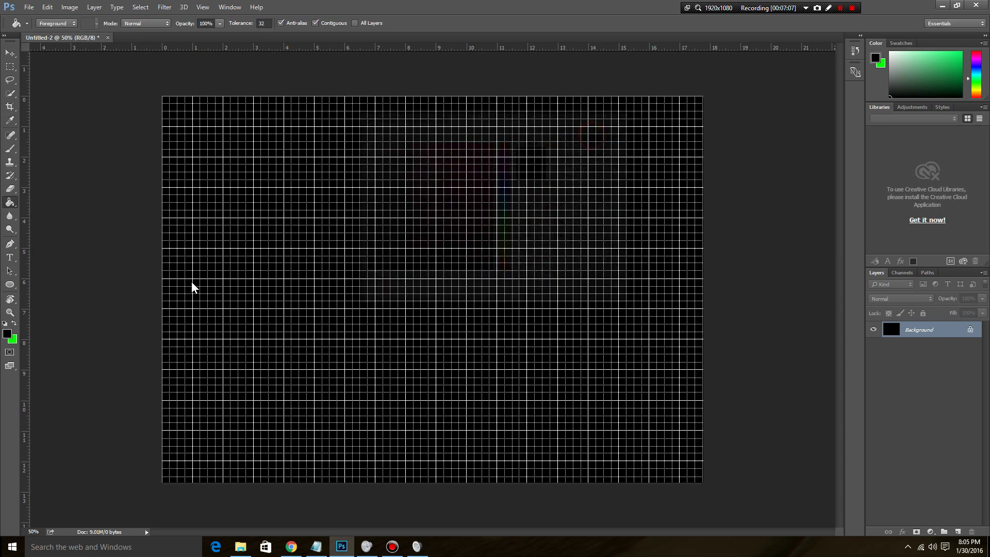
left_click(12, 340)
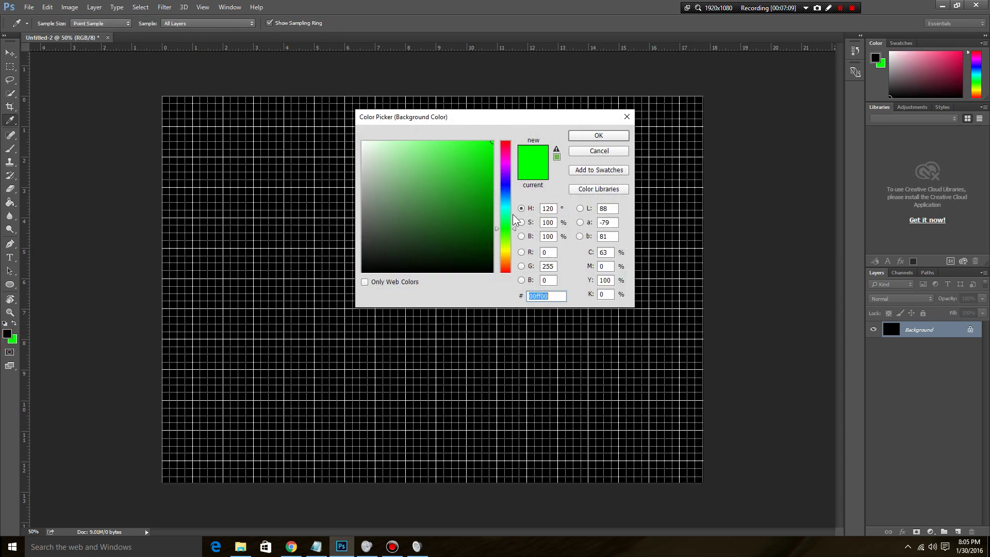
left_click(505, 143)
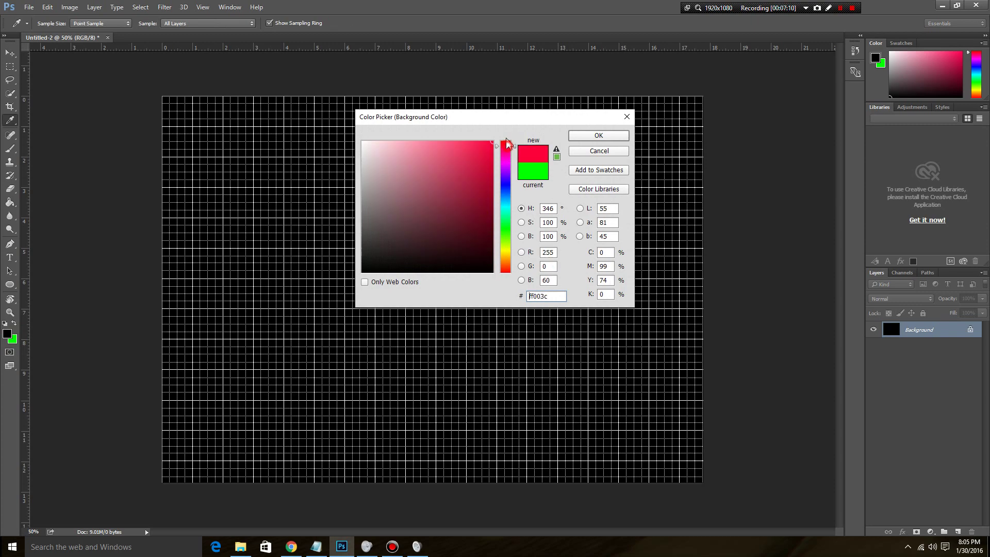
left_click(593, 136)
Step: Set the foreground color to bright red with a hue of 0°
left_click(8, 333)
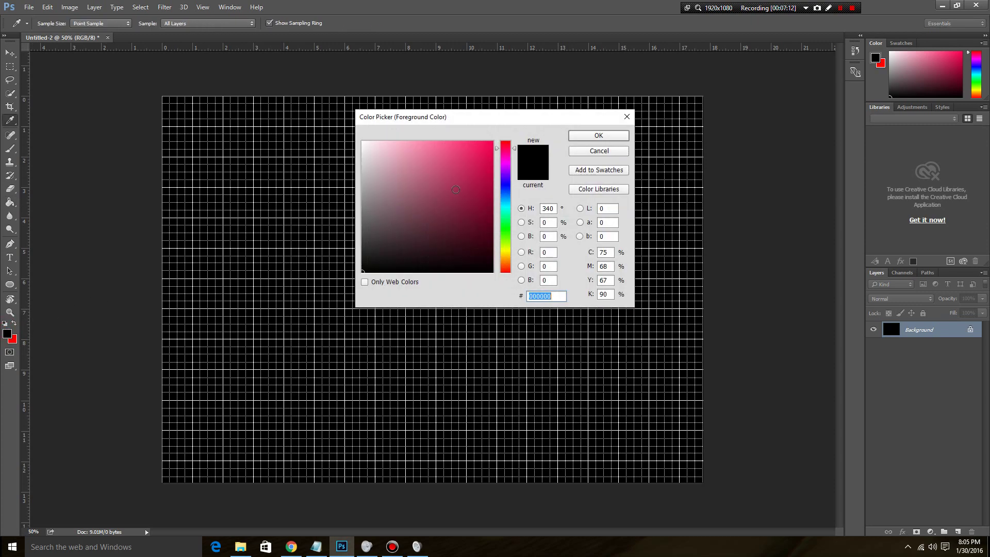
left_click(503, 143)
left_click(593, 136)
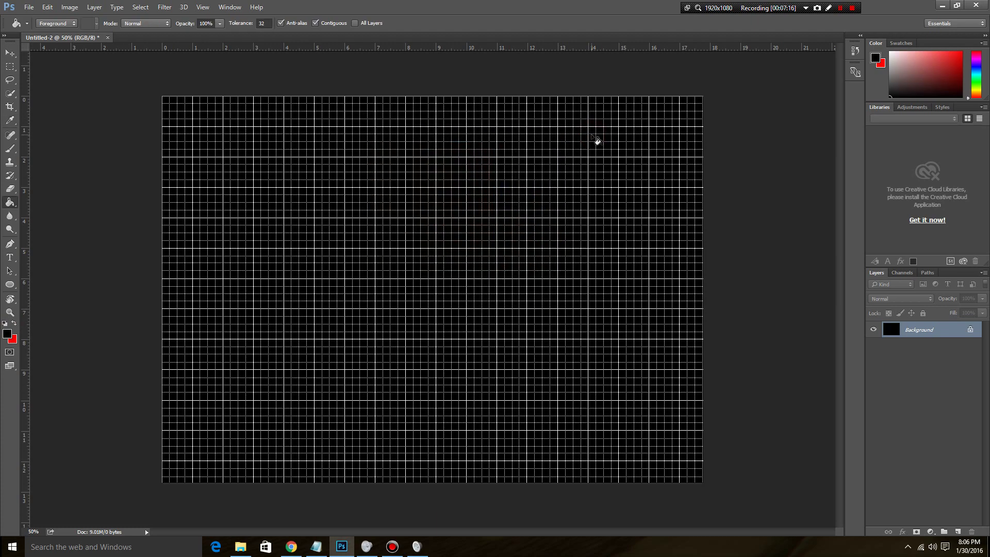
left_click(8, 333)
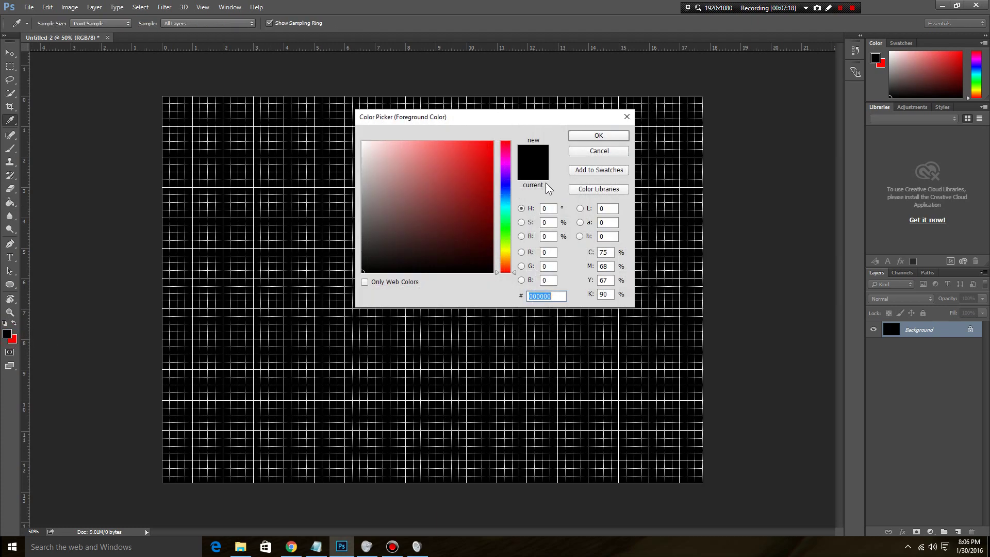
left_click(492, 142)
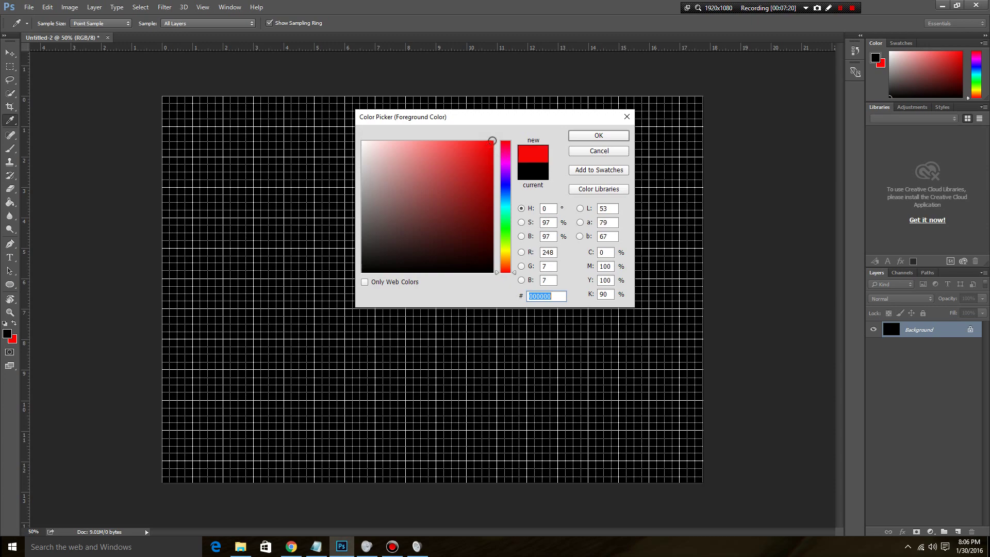
left_click(591, 136)
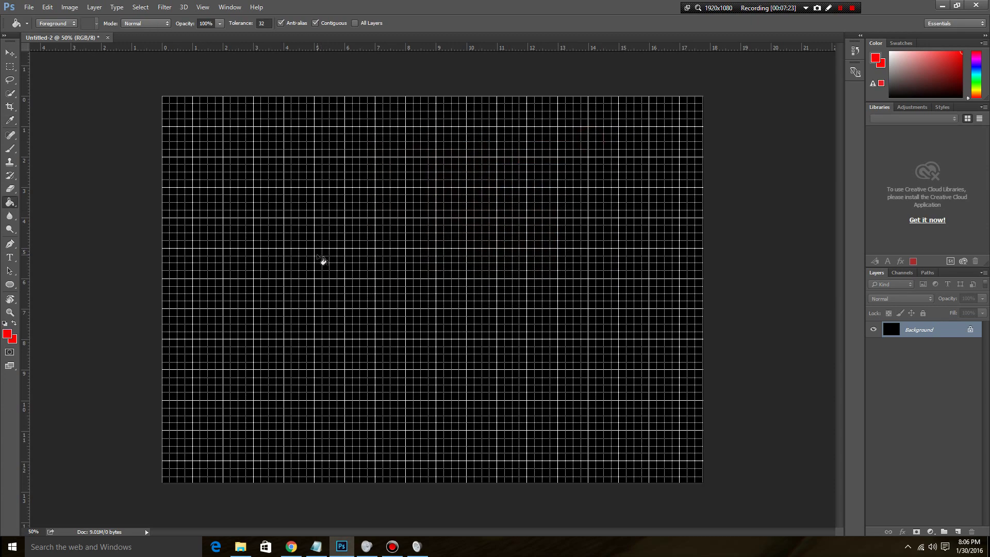
Step: Draw a red circle about 3 cm (355 px) in diameter with the Ellipse tool, starting at 1 cm across and 5 cm down
left_click(10, 284)
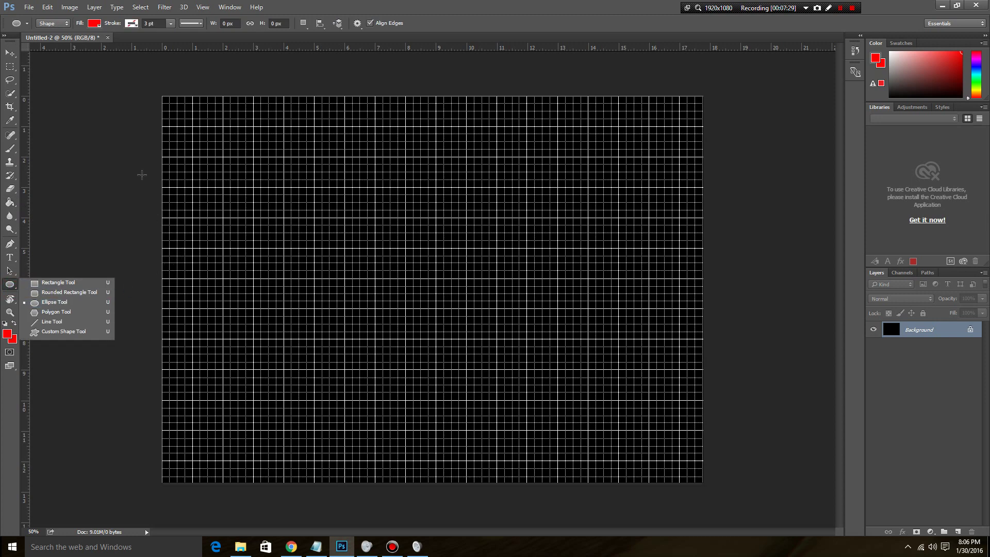
left_click(142, 172)
left_click(143, 172)
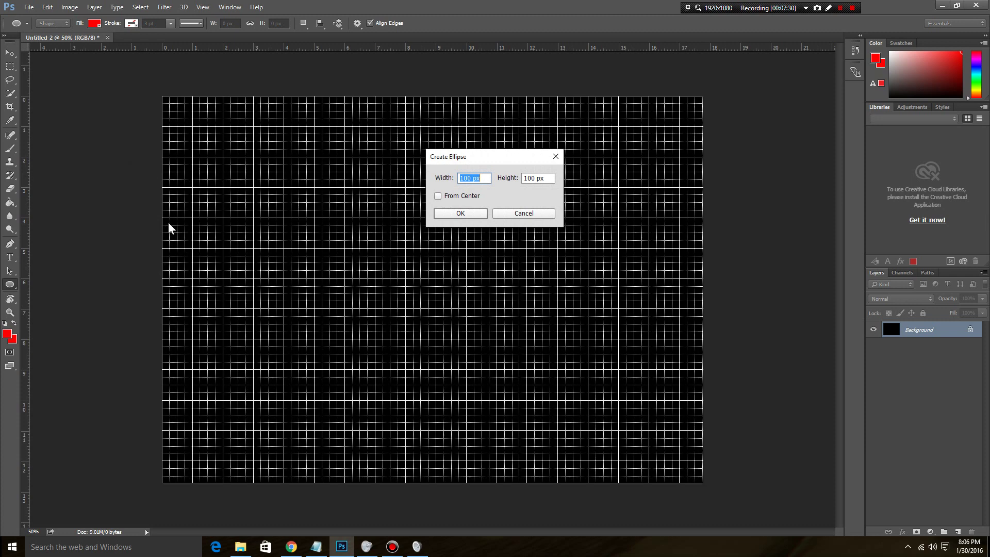
left_click(521, 213)
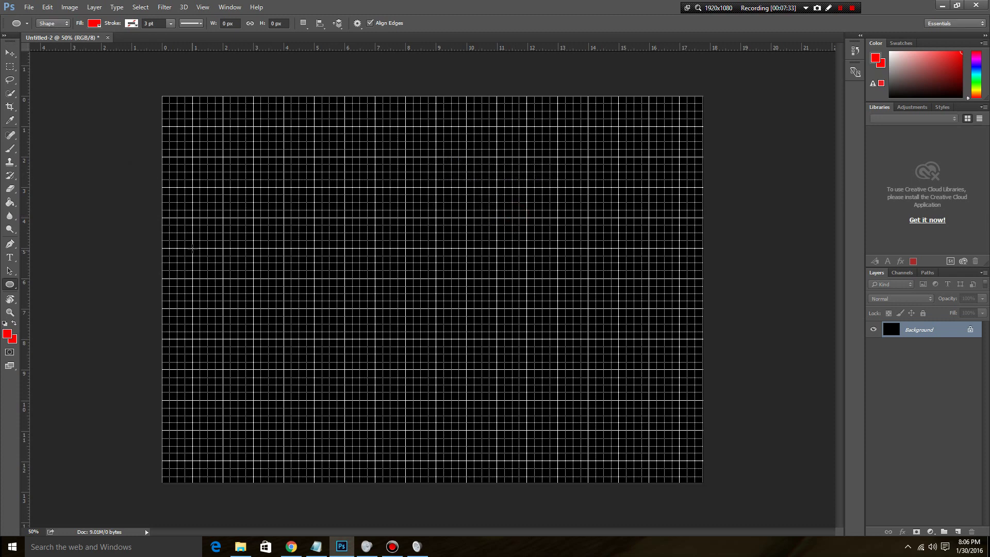
left_click_drag(191, 249, 281, 340)
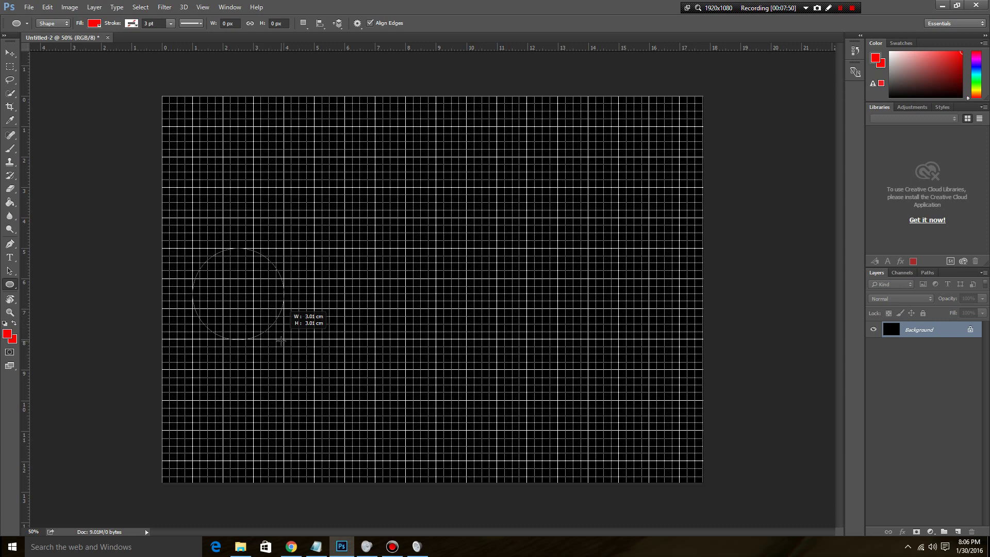
left_click_drag(281, 340, 282, 341)
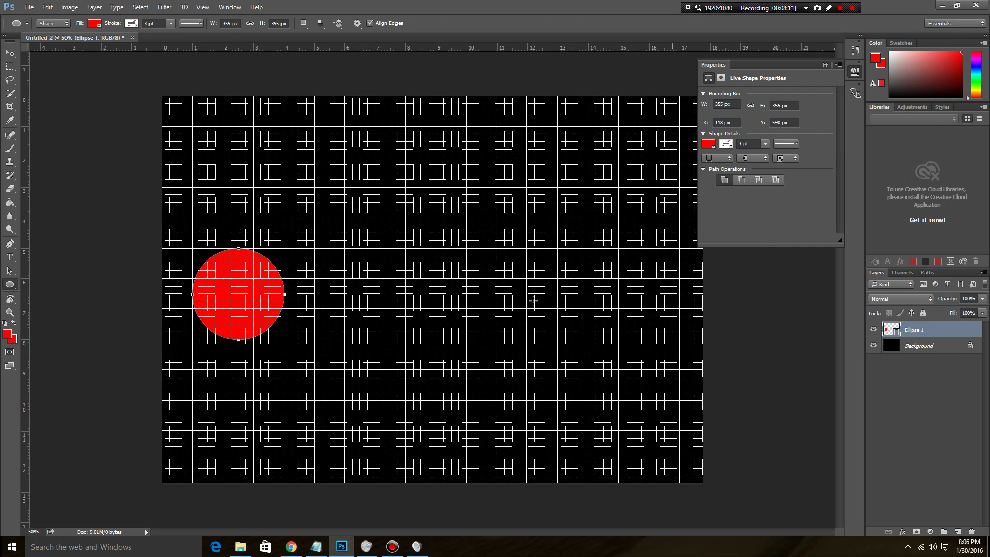
Step: Reset the foreground and background colors to their defaults, and set the background color to black (000000)
left_click(5, 324)
left_click(781, 384)
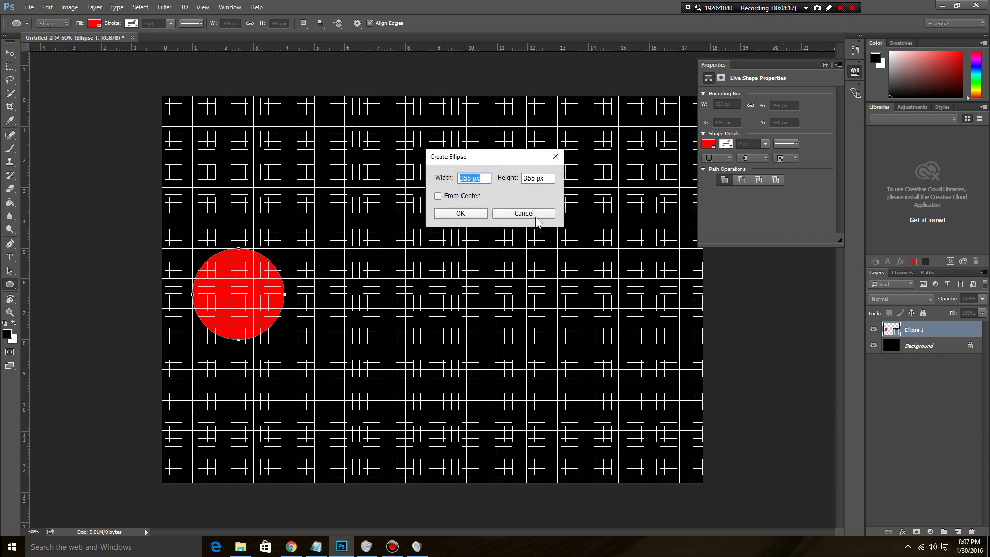
left_click(535, 216)
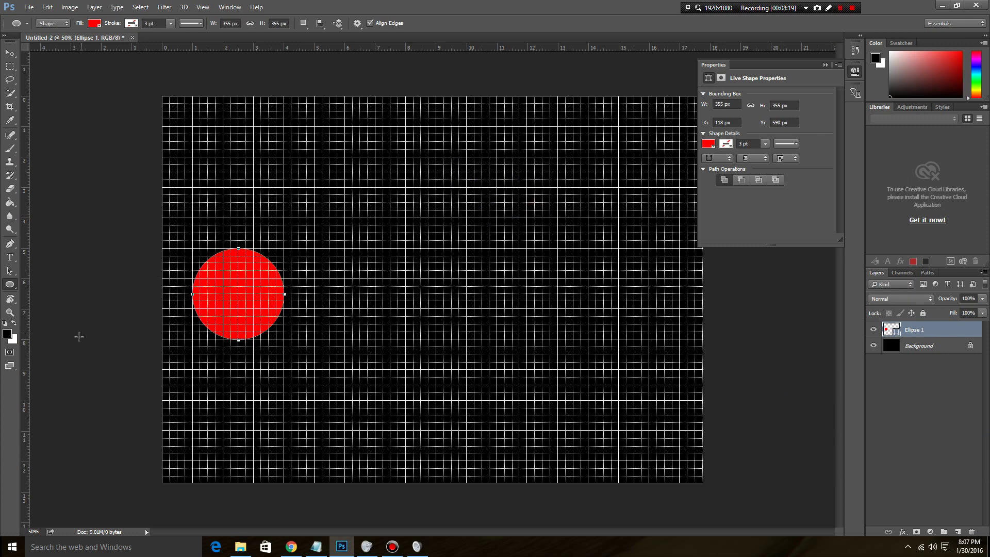
left_click(14, 340)
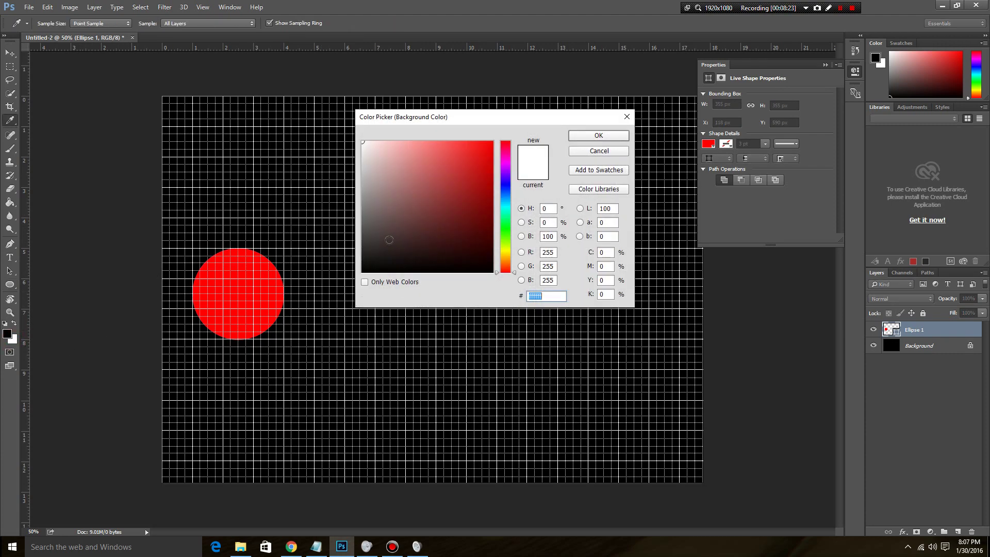
mouse_move(393, 242)
left_mouse_down()
mouse_move(386, 237)
mouse_move(358, 292)
left_mouse_up()
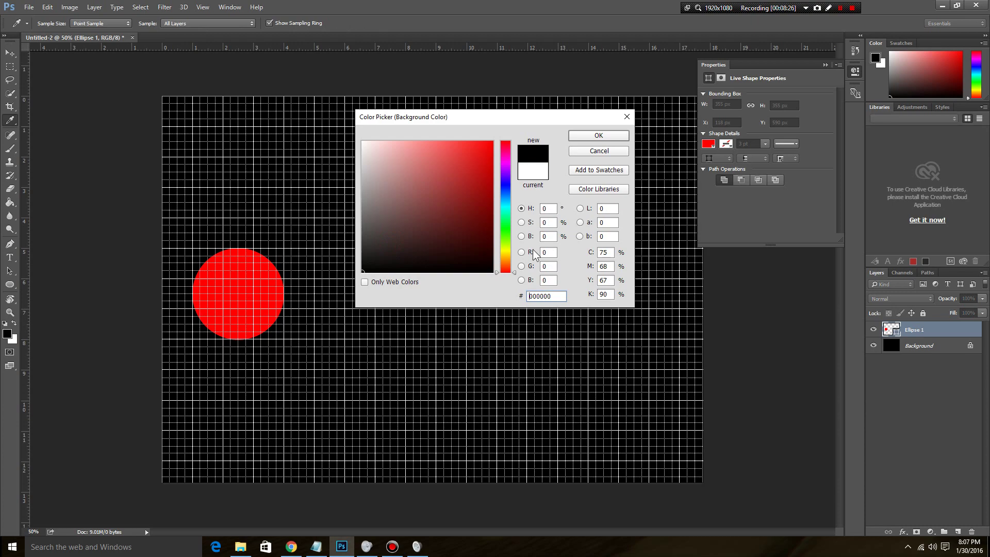
left_click(598, 136)
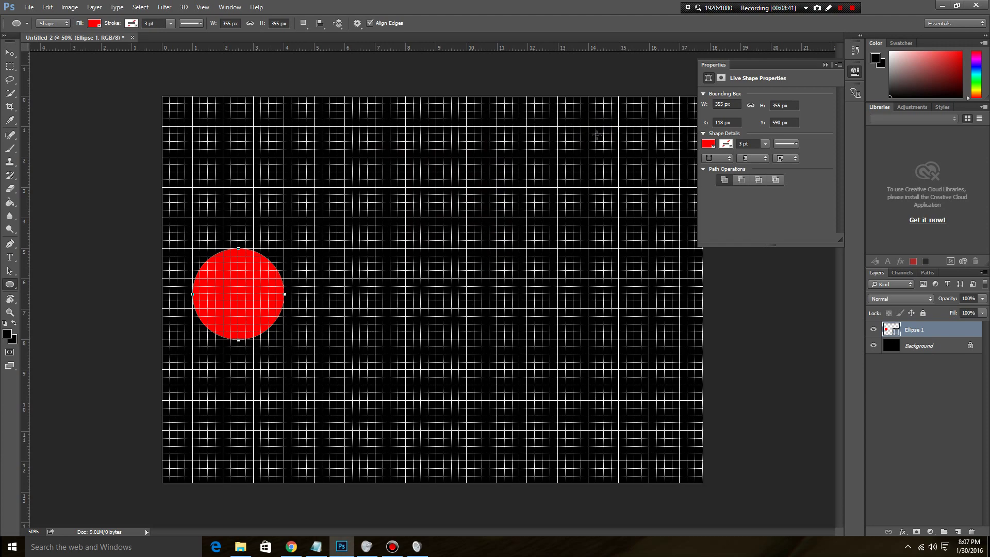
Step: Set the foreground color to bright green (07ff24)
left_click(8, 333)
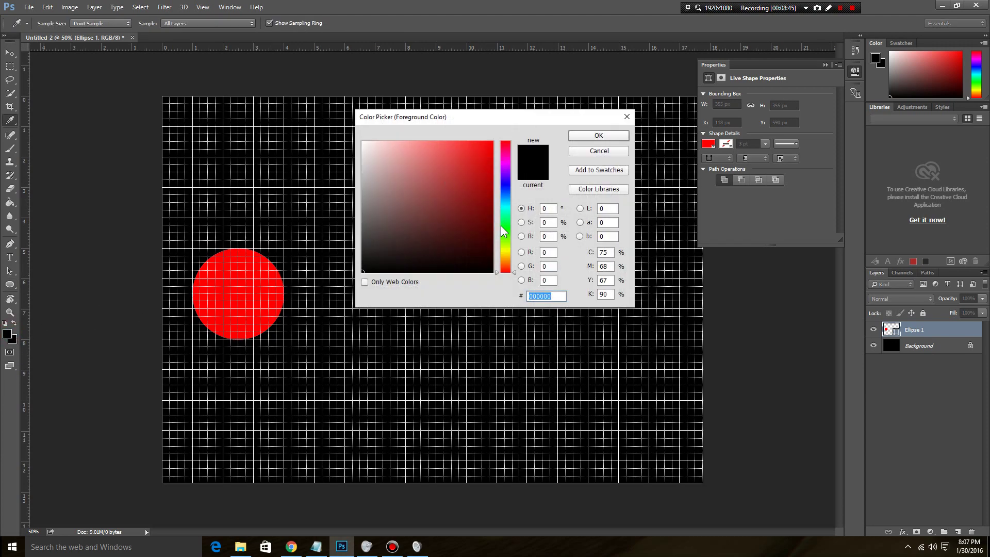
left_click(500, 225)
left_click(486, 160)
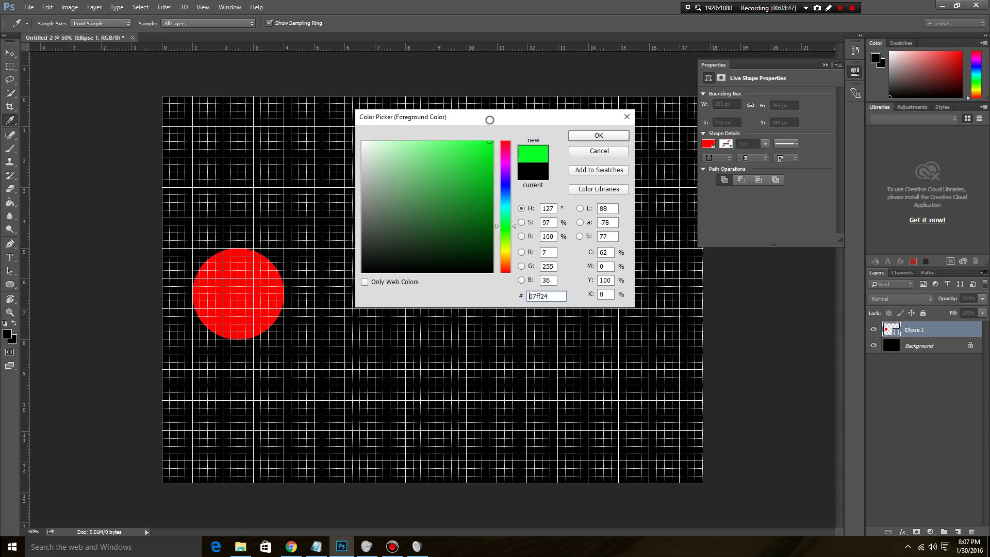
left_click(597, 135)
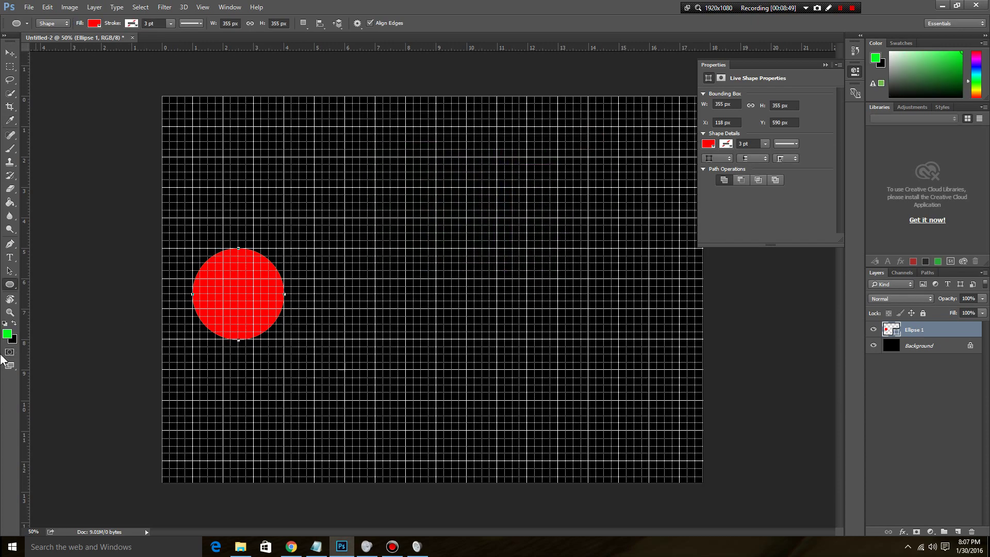
Step: Set the background color to bright green with a hue of 124°
left_click(12, 340)
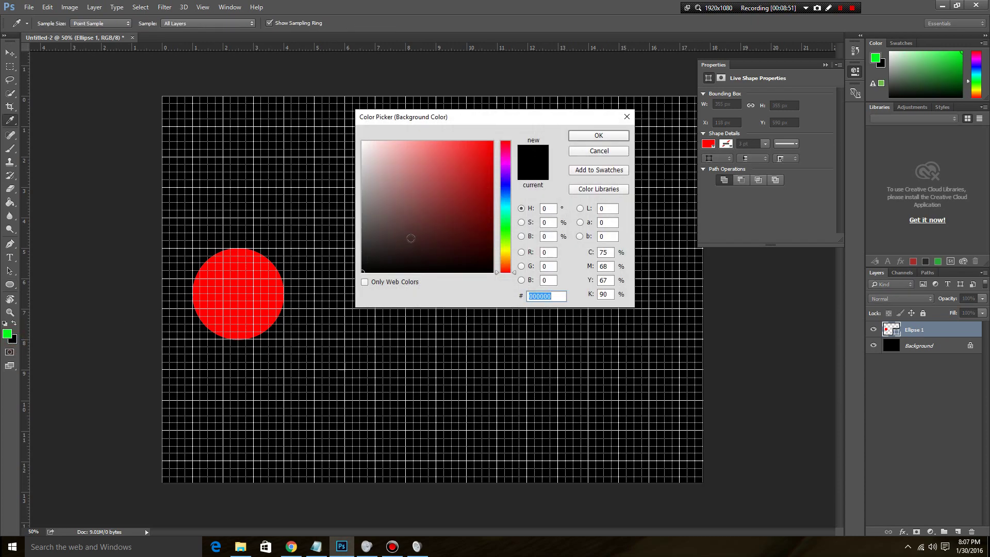
left_click(507, 226)
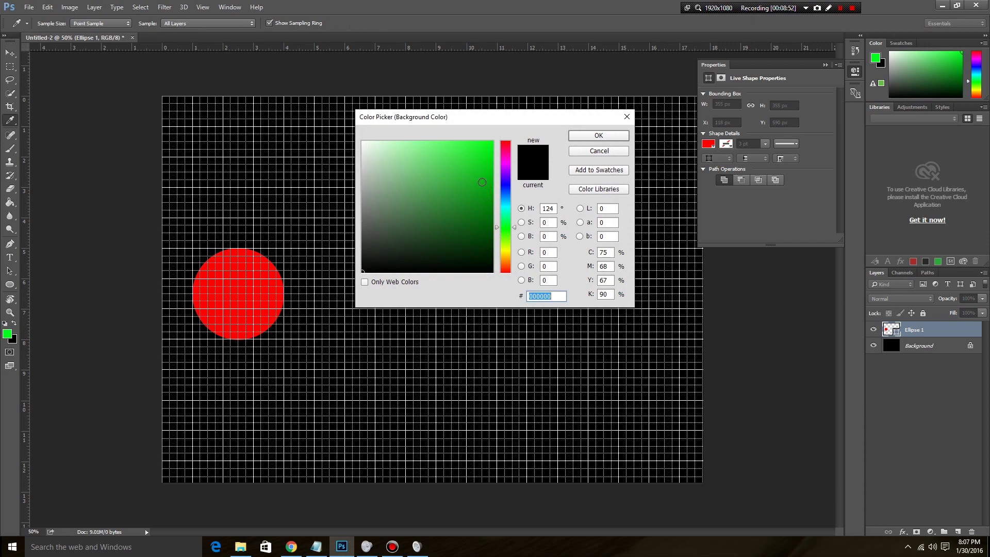
left_click_drag(479, 180, 496, 128)
left_click(617, 136)
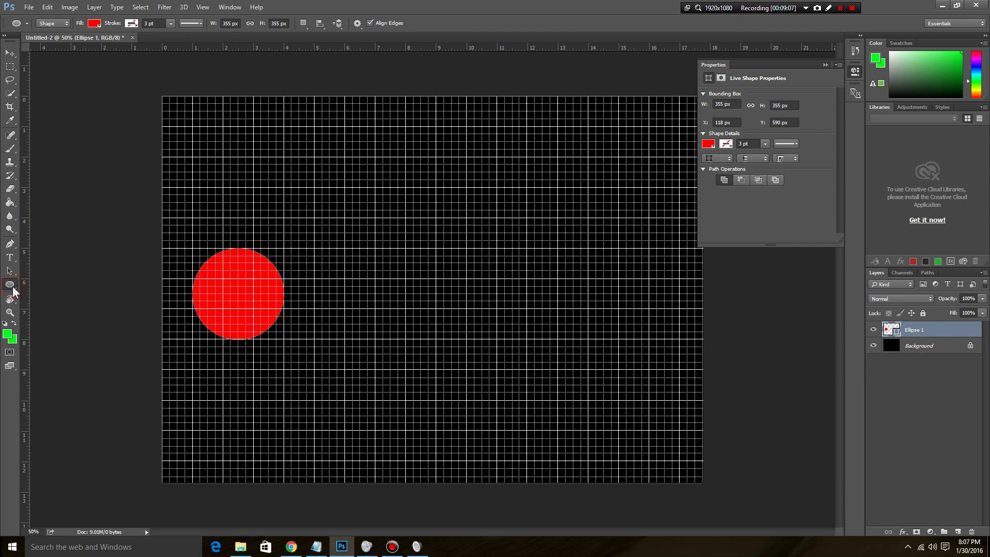
Step: Draw a square about 3 cm (355 px) wide with the Rectangle tool, starting at 6 cm across and 5 cm down
left_click(12, 287)
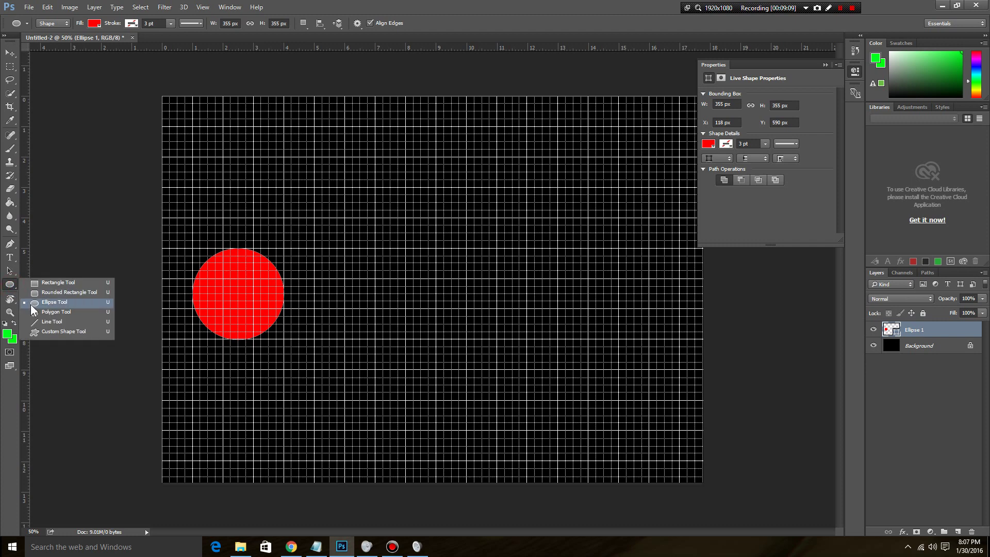
left_click(39, 282)
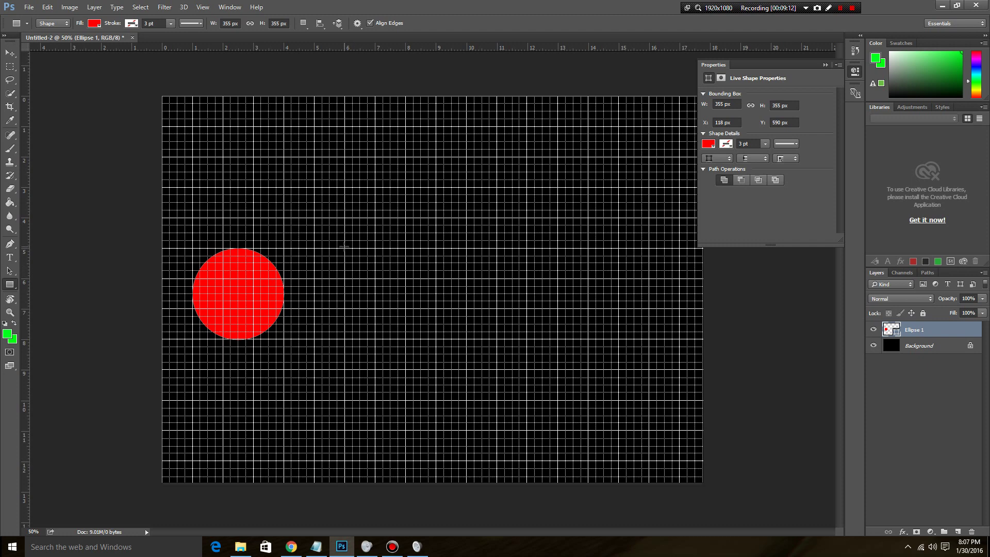
left_click_drag(343, 247, 427, 315)
left_click_drag(427, 315, 437, 337)
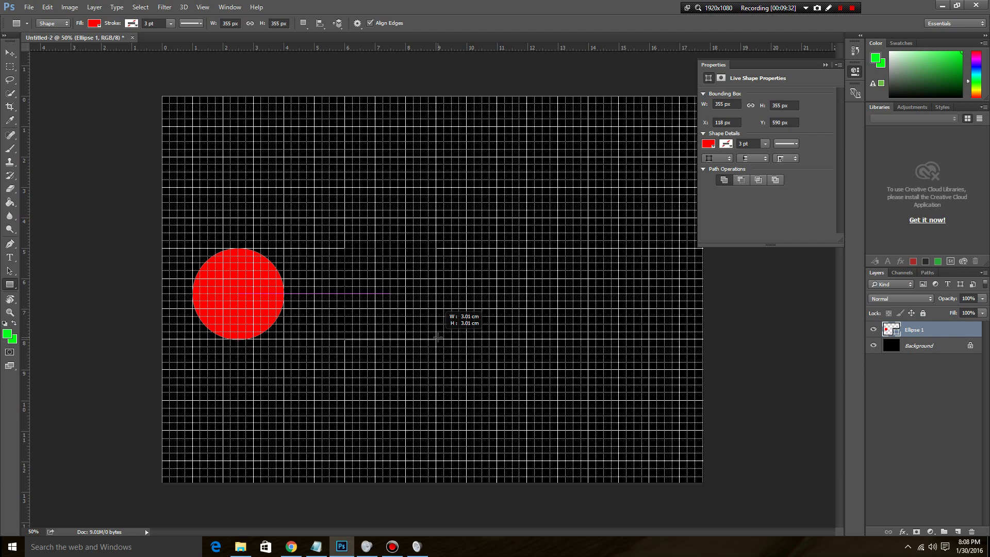
left_click_drag(438, 338, 438, 337)
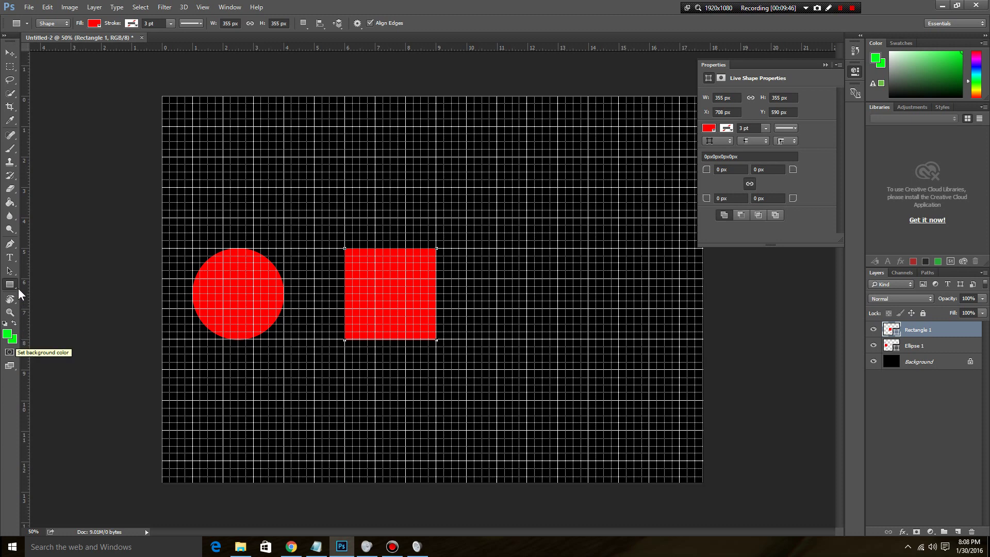
Step: Rasterize the square's shape layer and fill the square with the bright green foreground color using the Paint Bucket
left_click(9, 203)
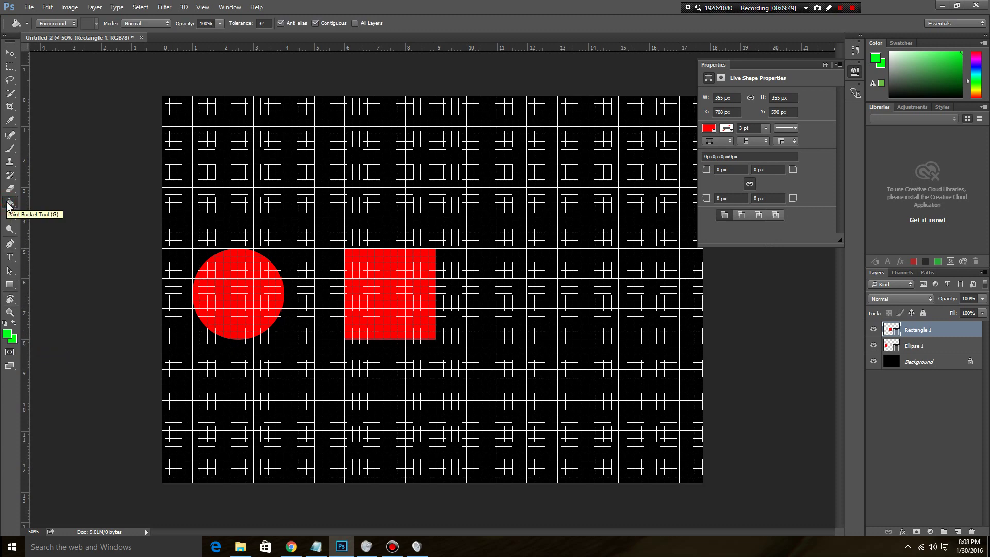
left_click(387, 296)
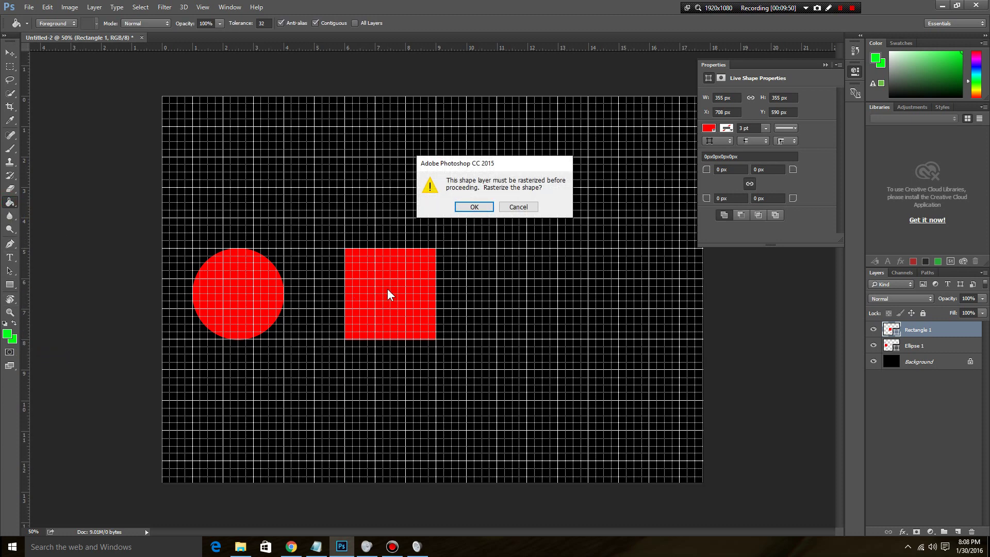
left_click(474, 207)
left_click(360, 296)
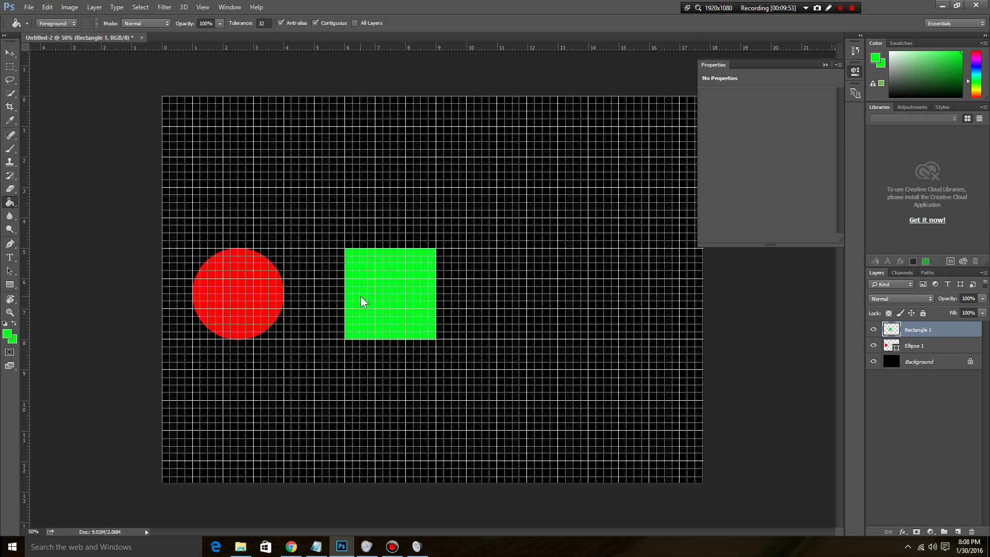
Step: Move the green square over the right half of the red circle, with its left edge at about 2.5 cm and its top at 5 cm
left_click(10, 54)
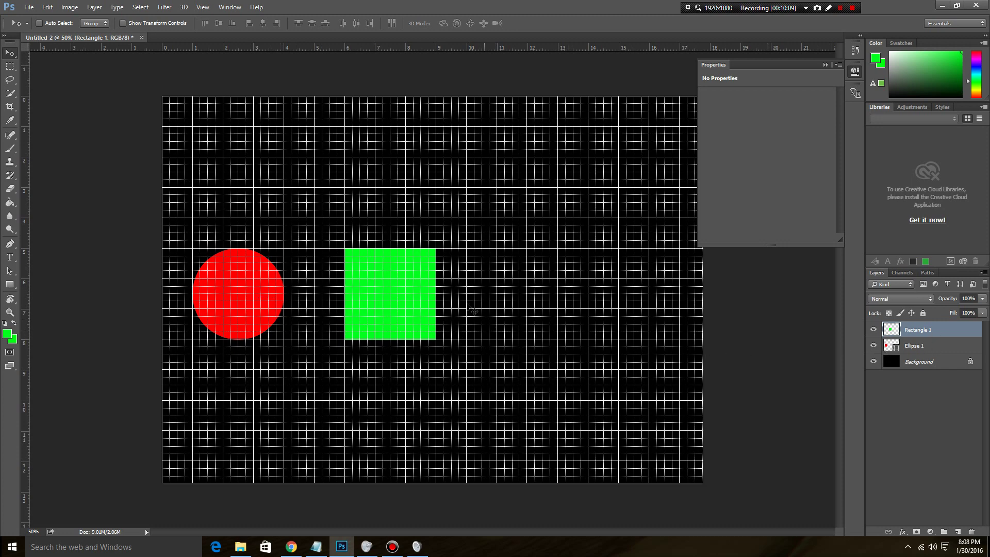
left_click_drag(407, 286, 254, 242)
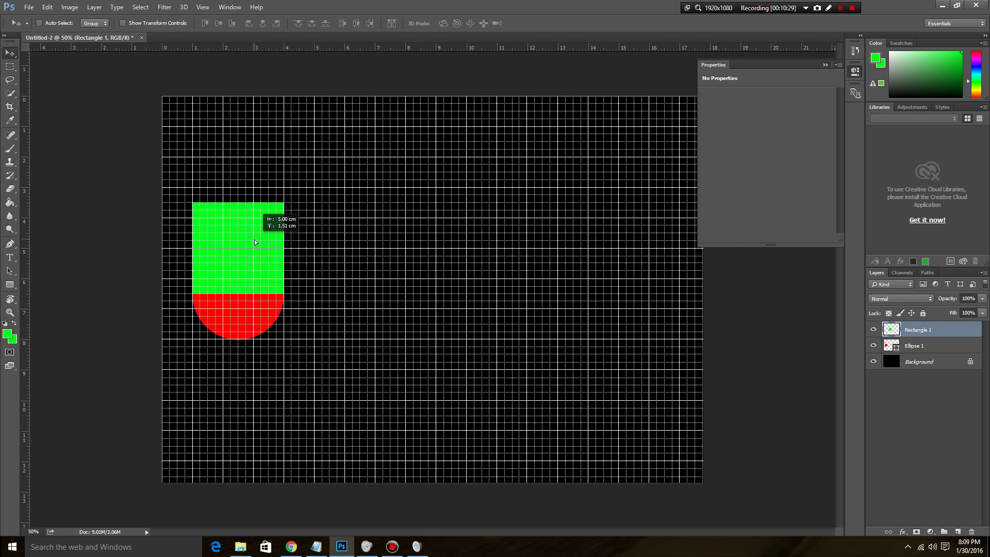
left_click_drag(254, 239, 305, 290)
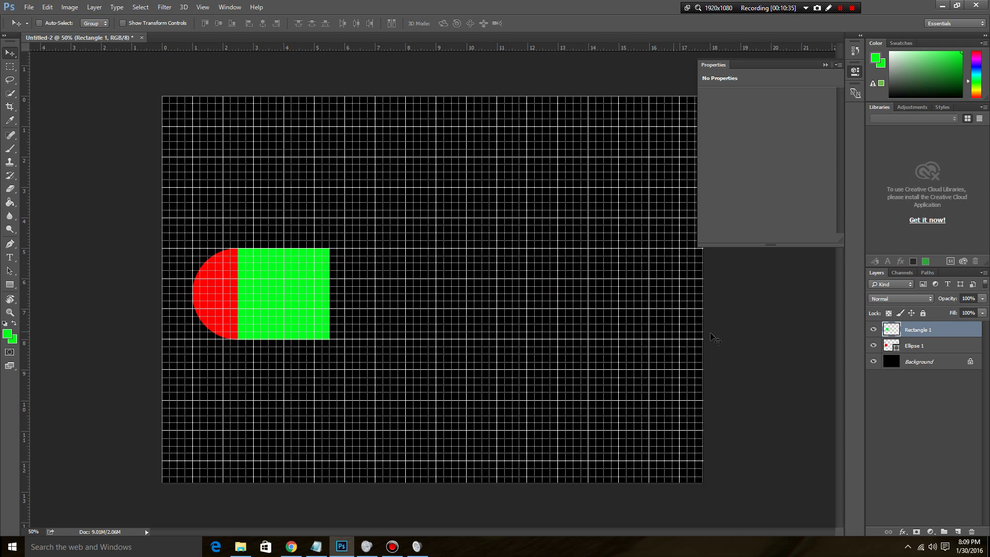
Step: Reorder the layers so Ellipse 1 sits above Rectangle 1, and deselect all layers
left_click(928, 349)
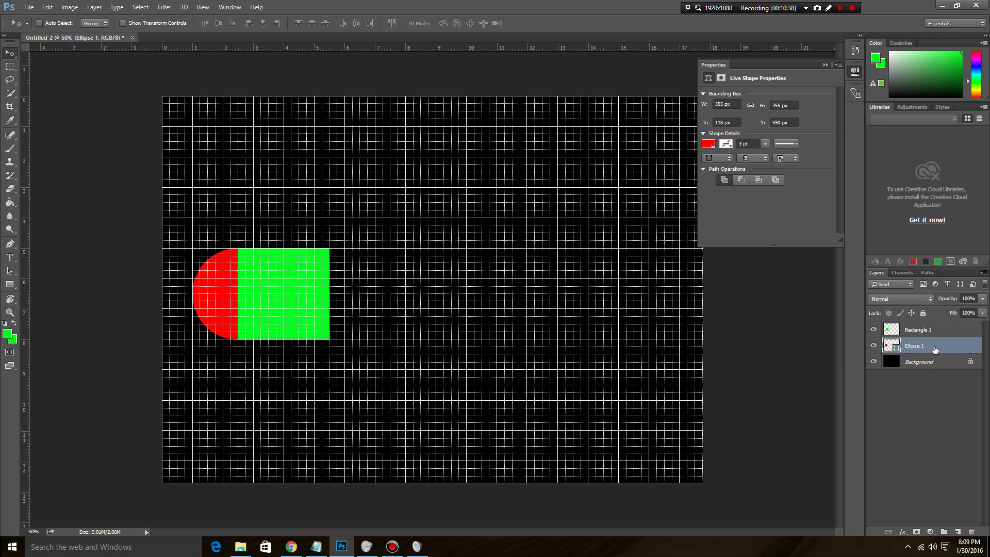
left_click(934, 349)
left_click_drag(934, 349, 932, 326)
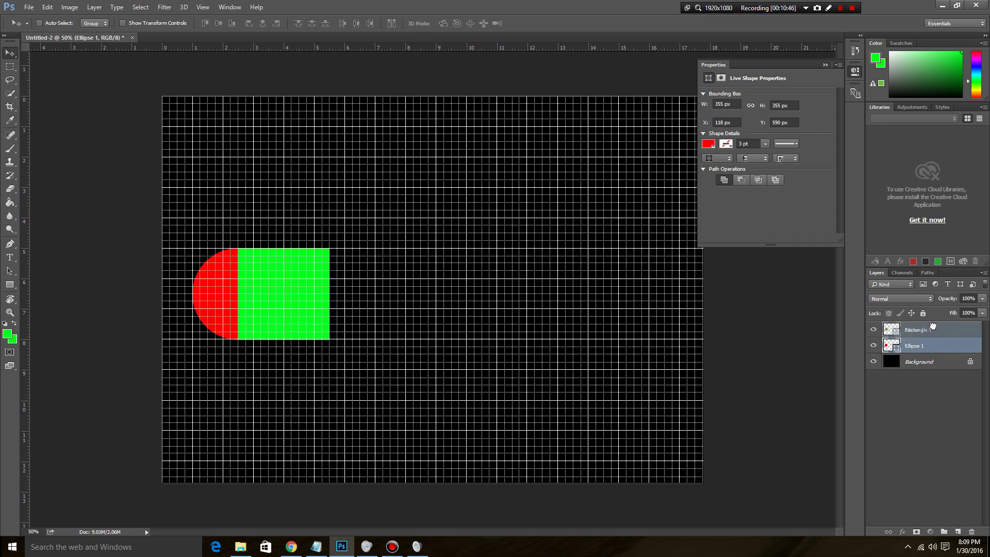
left_click_drag(933, 326, 934, 328)
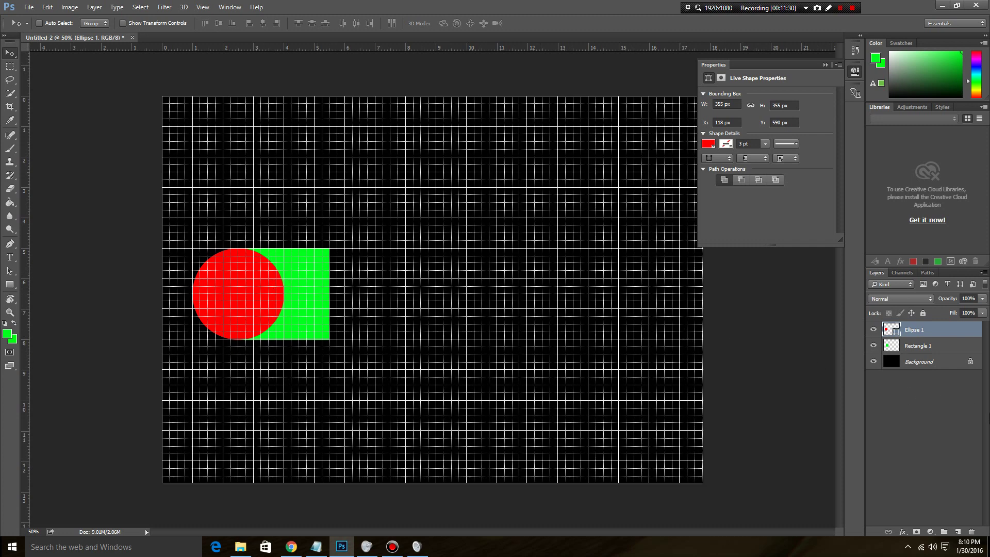
left_click(926, 412)
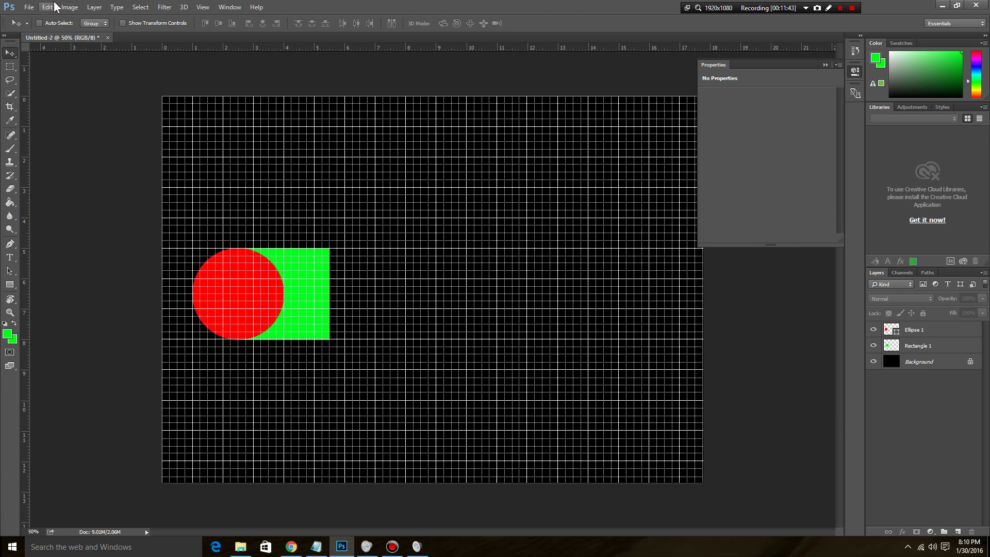
Step: Hide the grid on the canvas
left_click(202, 7)
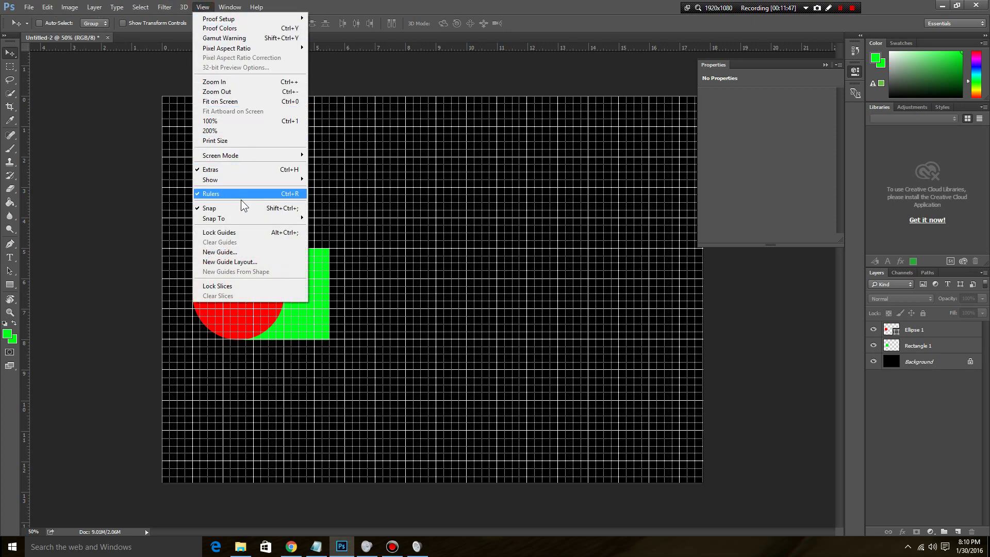
mouse_move(243, 178)
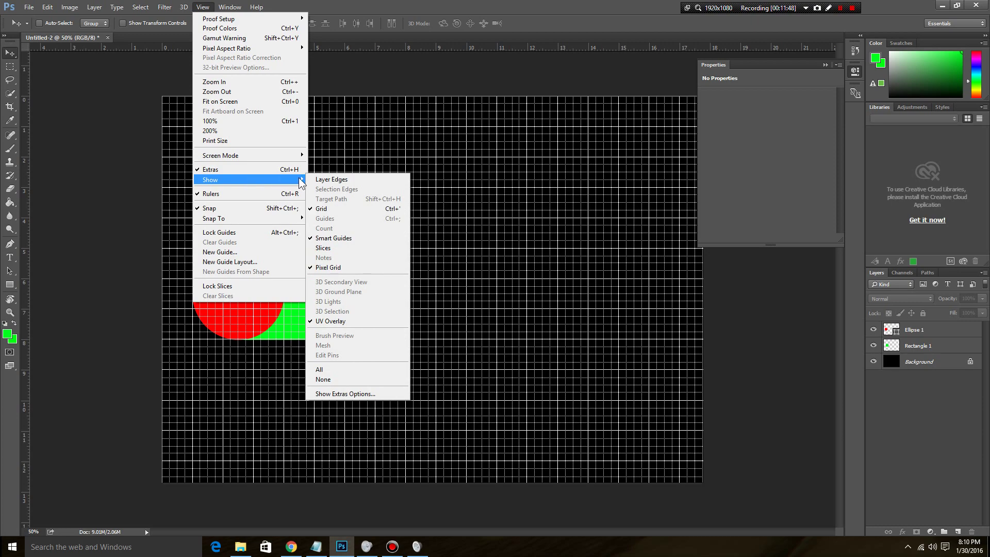
left_click(322, 208)
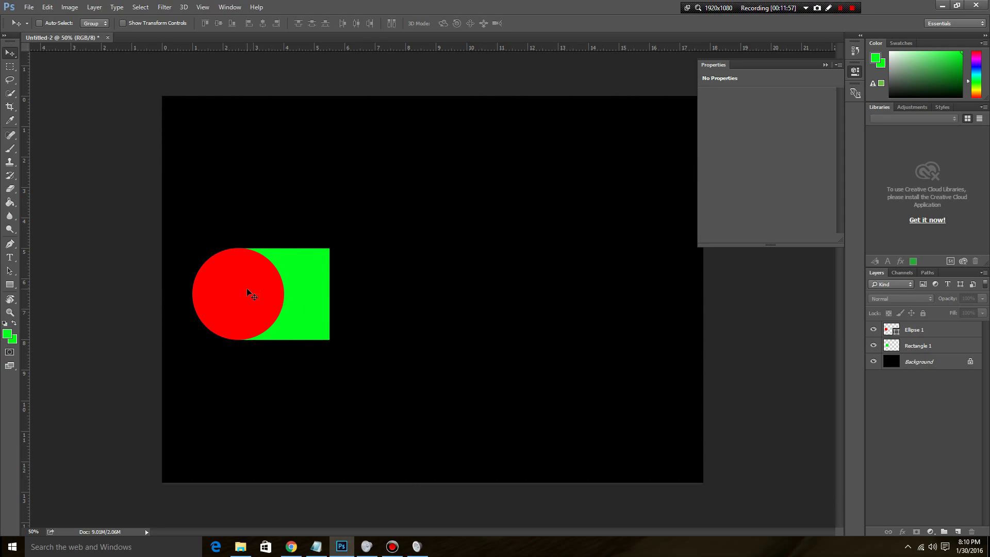
Step: Move the red circle on the Ellipse 1 layer diagonally up beyond the green square's upper-right corner, to X 650 px and Y 236 px
left_click(921, 328)
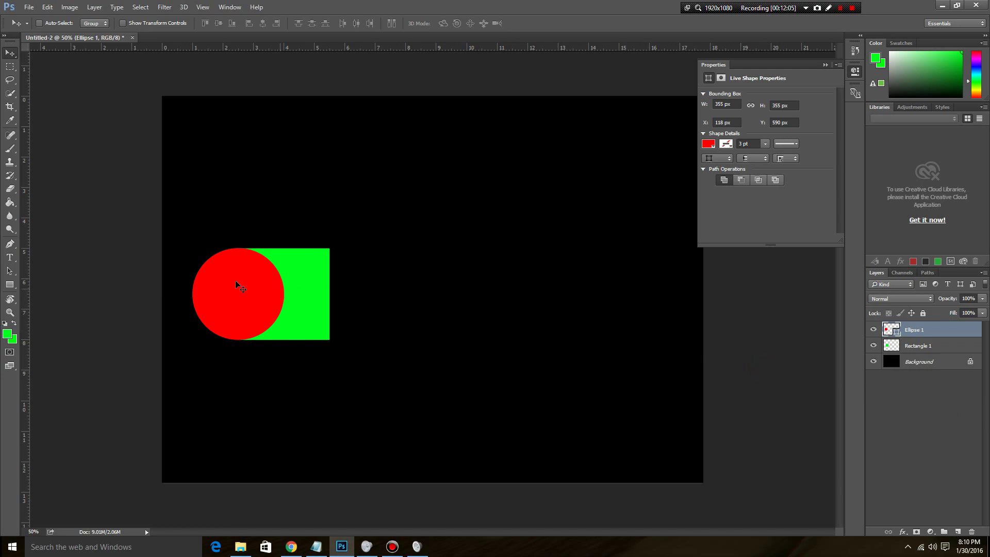
left_click_drag(235, 280, 371, 189)
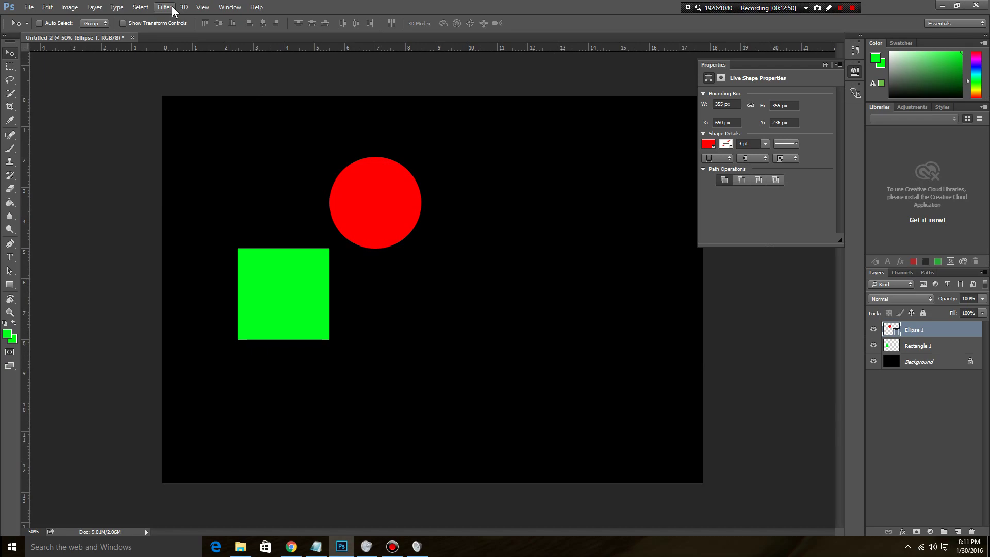
Step: Review the available ruler units and the Snap To options without changing them
right_click(203, 46)
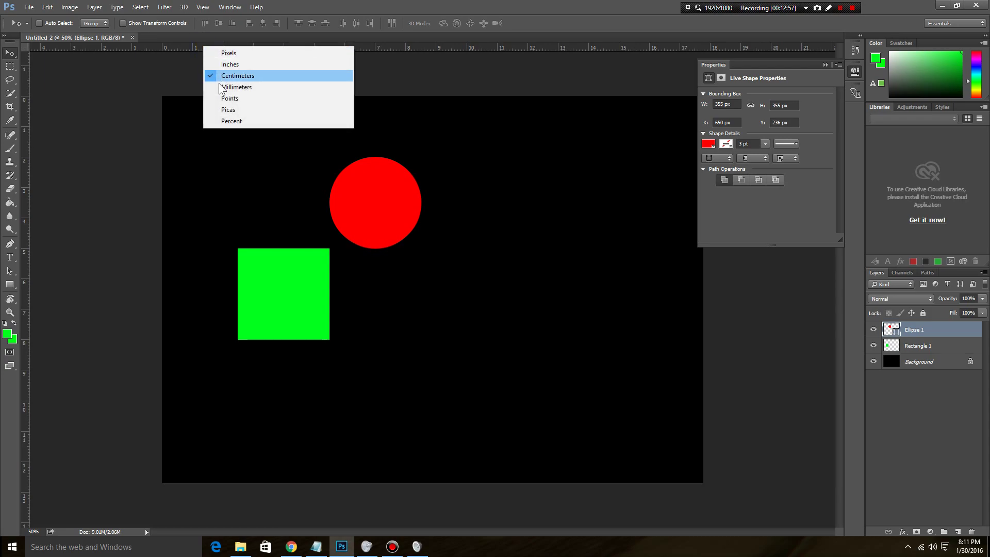
left_click(167, 66)
left_click(204, 7)
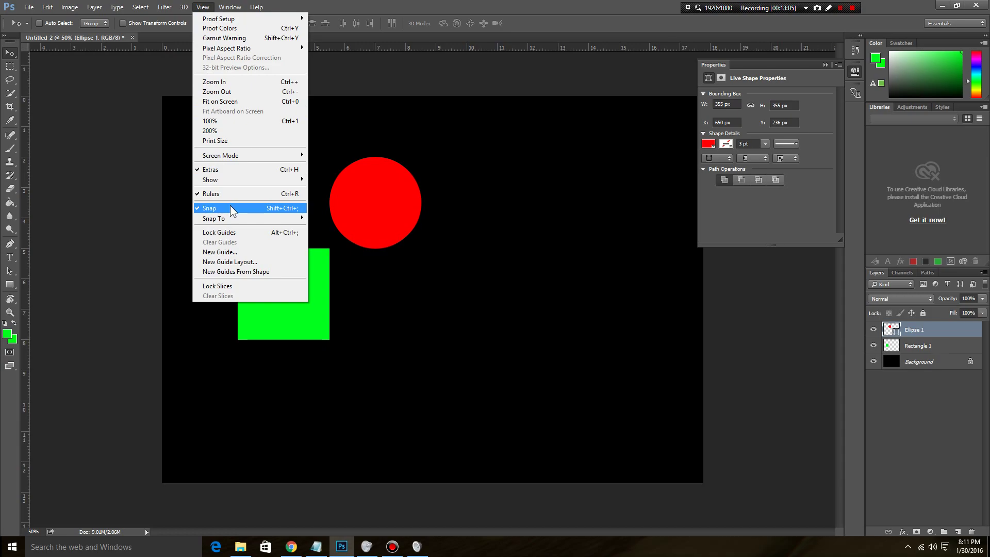
mouse_move(235, 217)
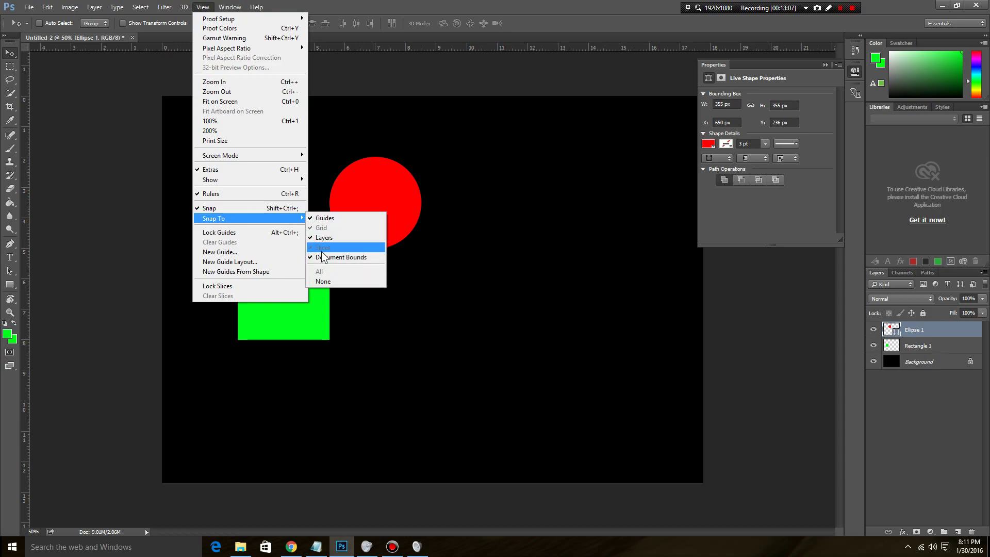
left_click(251, 216)
Step: Review the Units & Rulers and the Guides, Grid & Slices preferences, and close the preferences
mouse_move(51, 5)
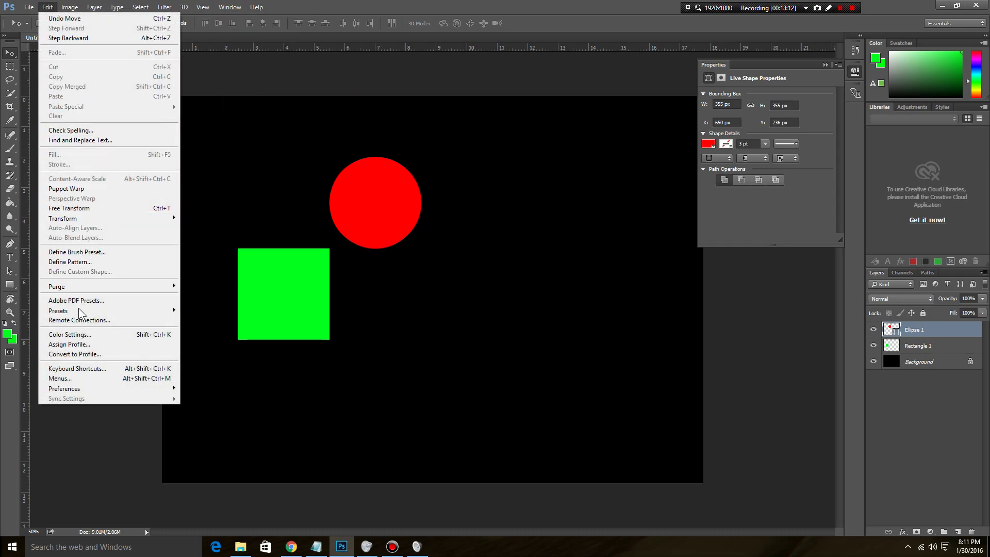
mouse_move(75, 388)
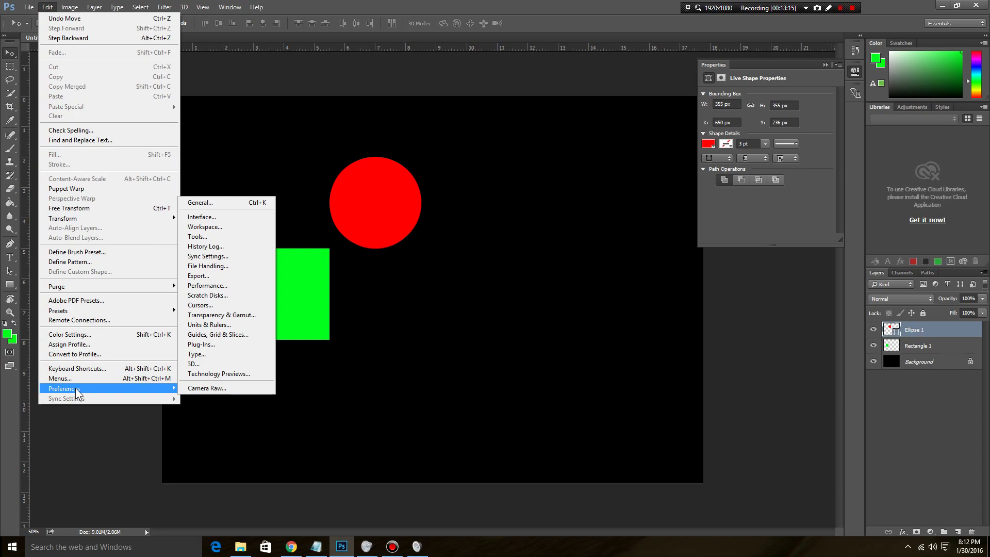
left_click(217, 326)
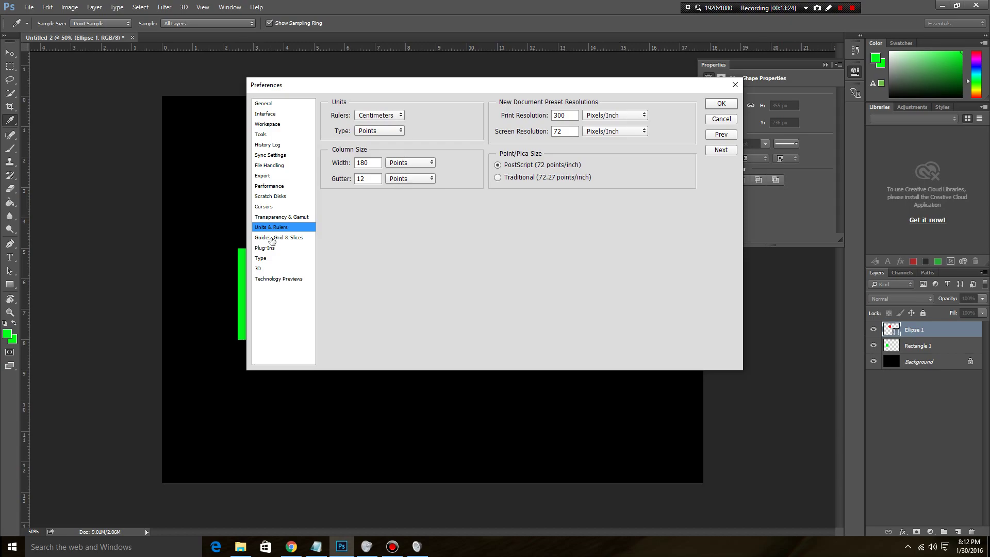
left_click(271, 238)
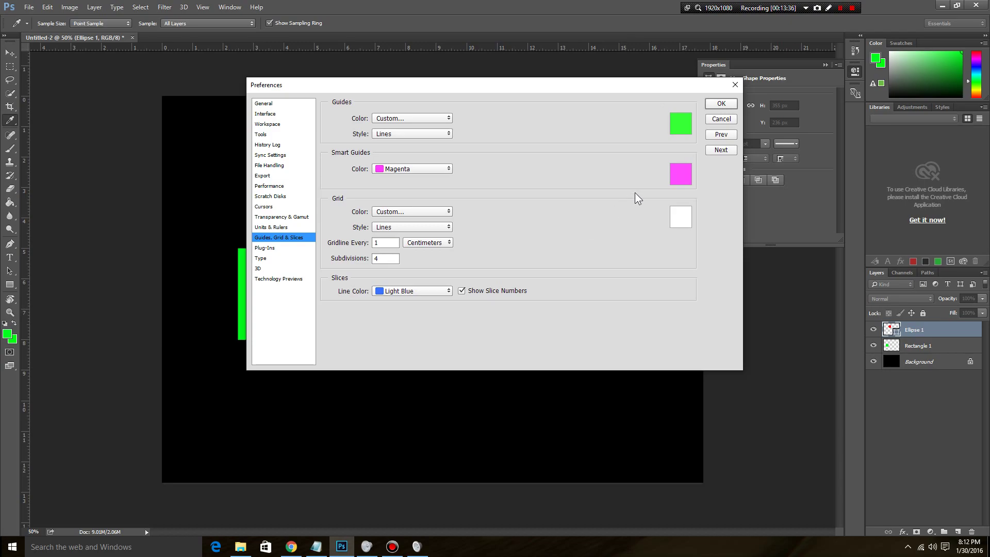
left_click(728, 103)
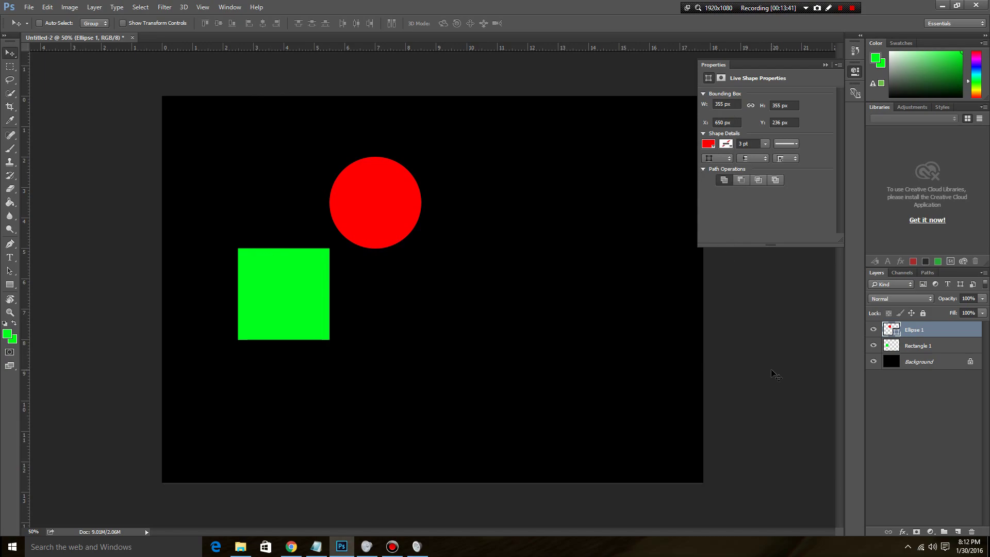